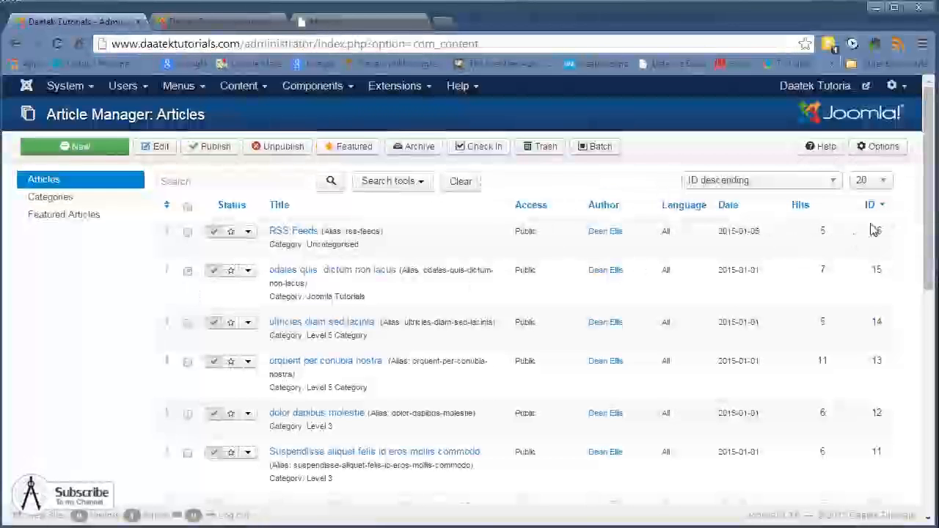
- Open the article "odales quis, dictum non lacus" for editing, look through its contents and close it again
drag(929, 190, 936, 336)
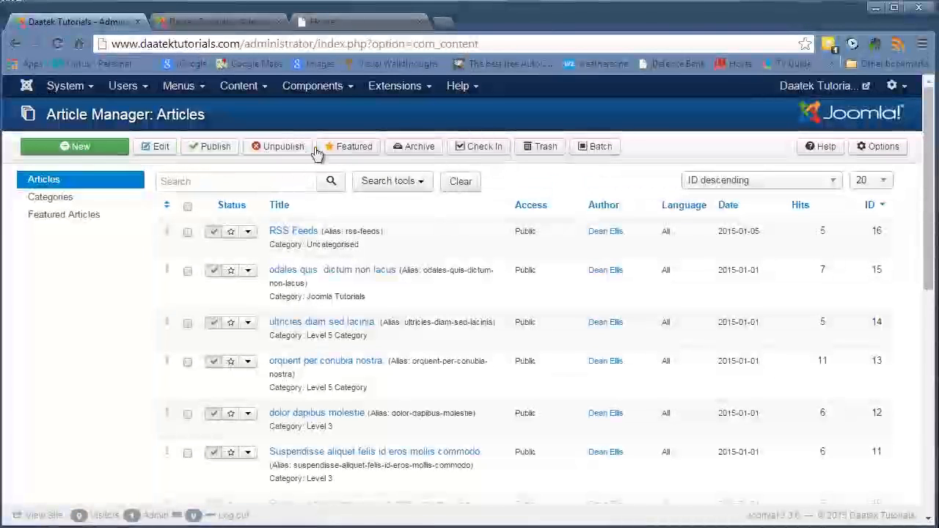
scroll(210, 227, down, 2)
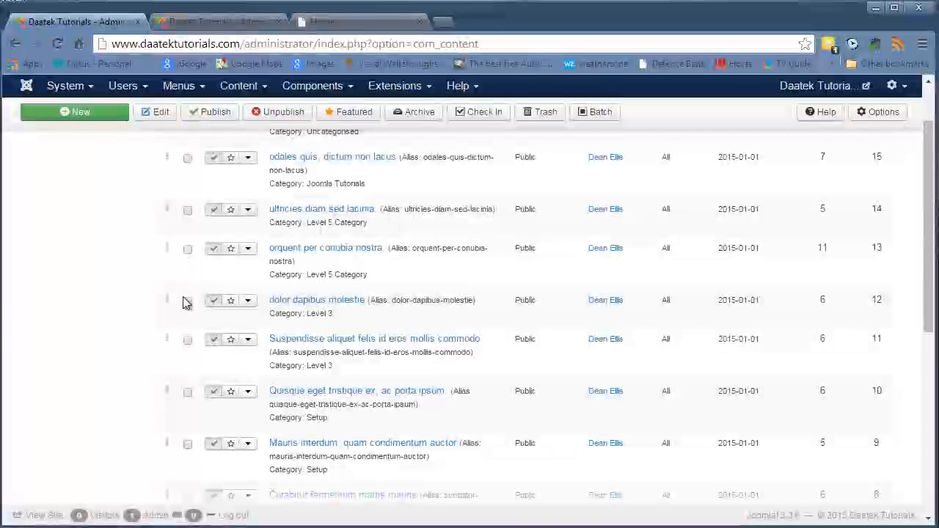
scroll(185, 312, down, 1)
scroll(186, 352, up, 3)
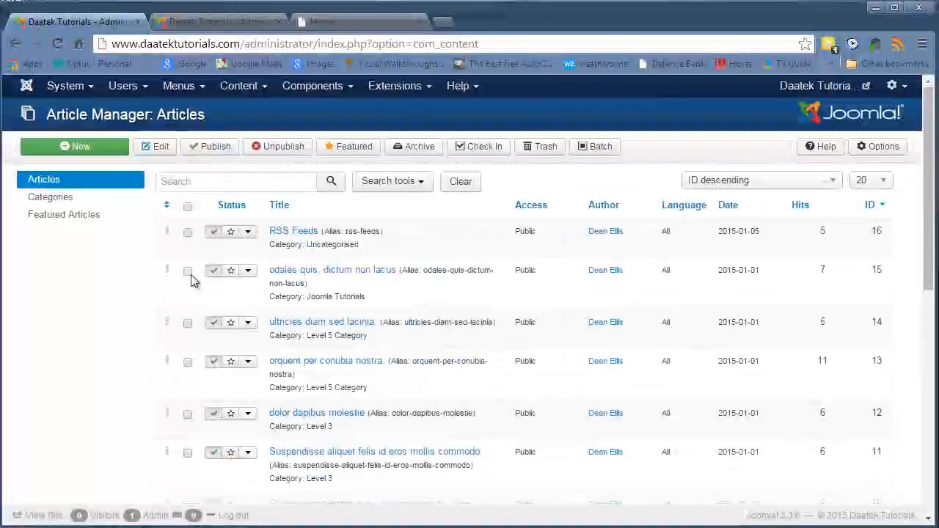
click(187, 212)
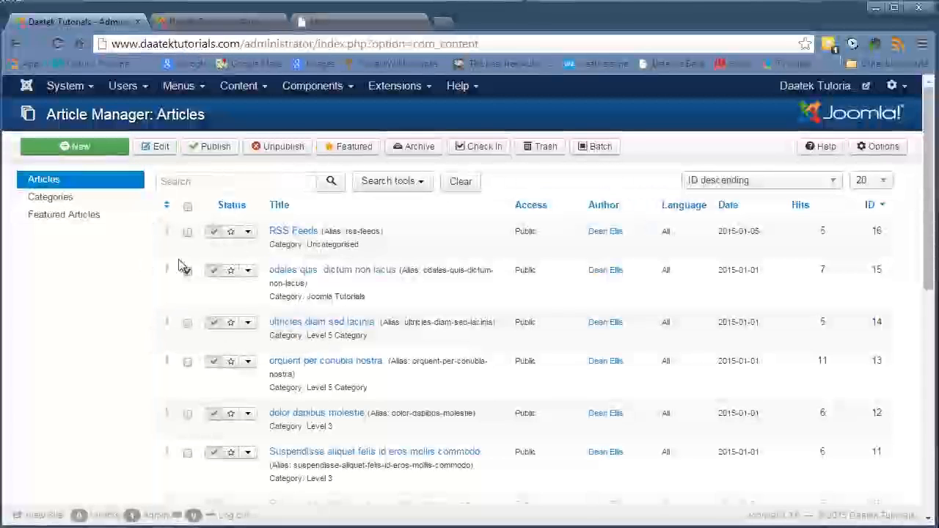
click(165, 151)
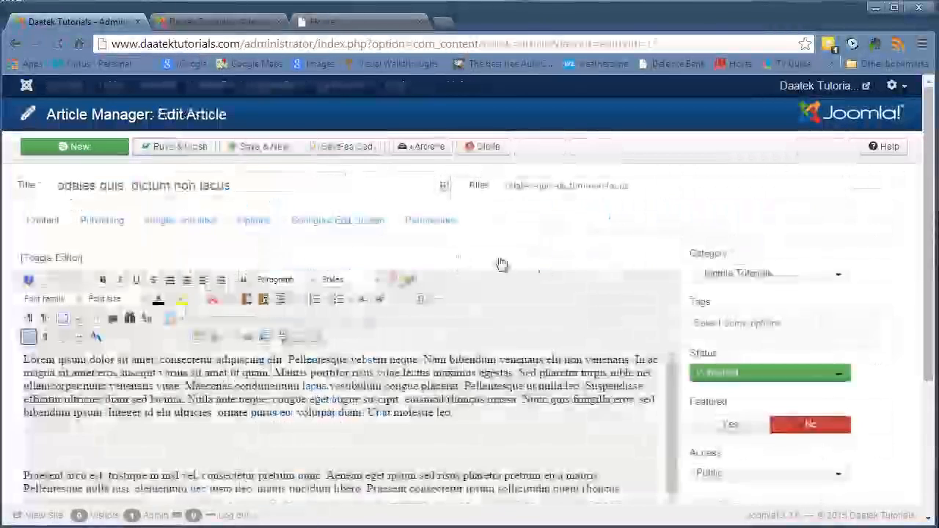
scroll(447, 261, down, 5)
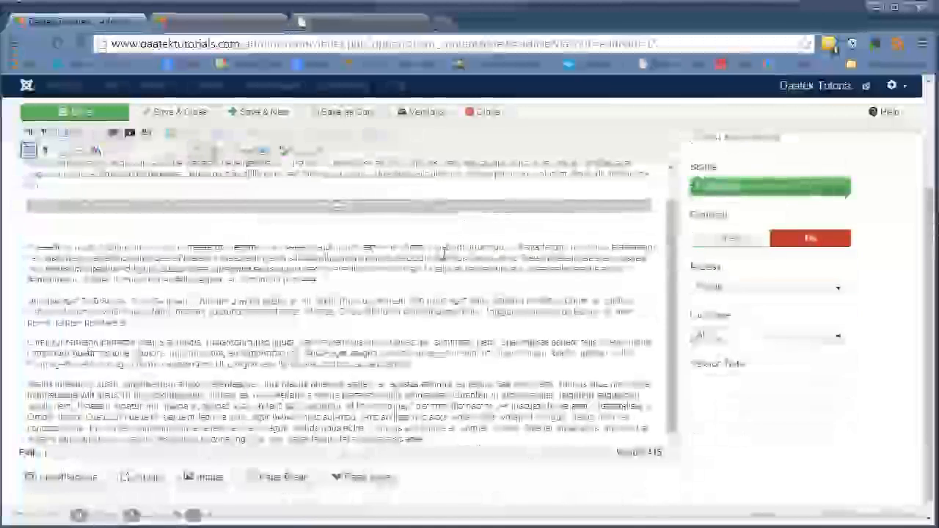
mouse_move(673, 355)
mouse_down()
mouse_move(672, 264)
mouse_move(672, 343)
mouse_up()
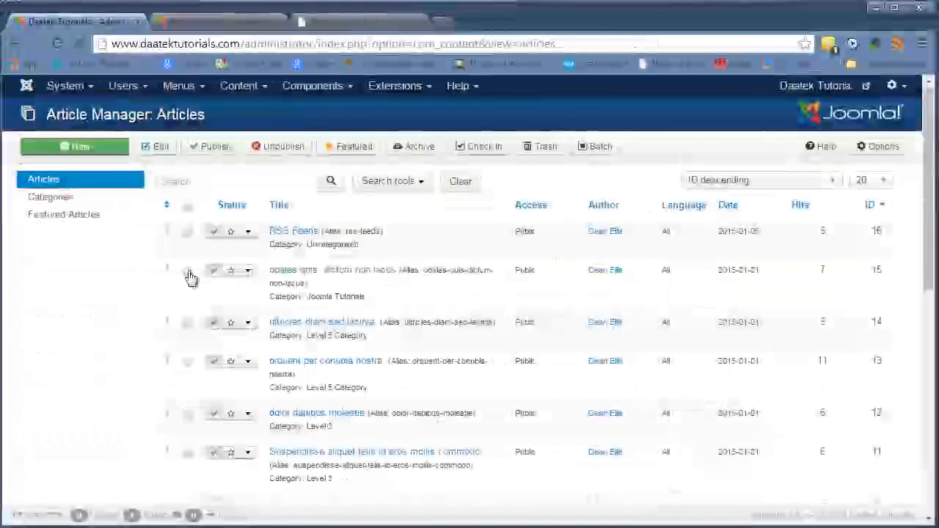
- Unpublish the article "odales quis, dictum non lacus" and publish it again
click(187, 272)
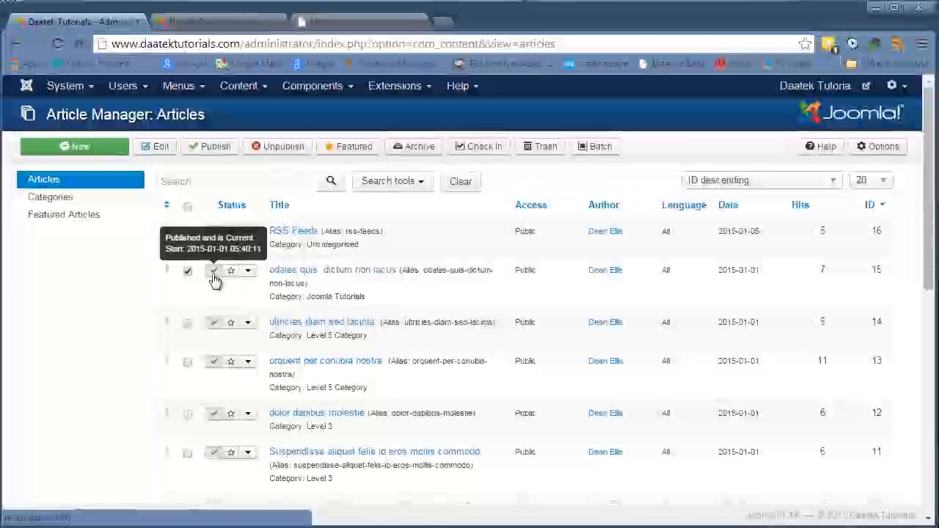
click(283, 150)
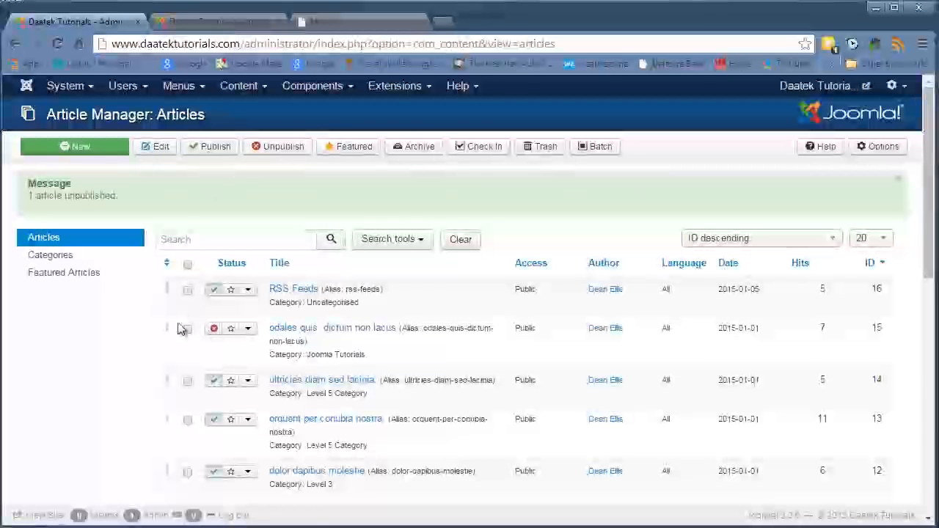
click(214, 329)
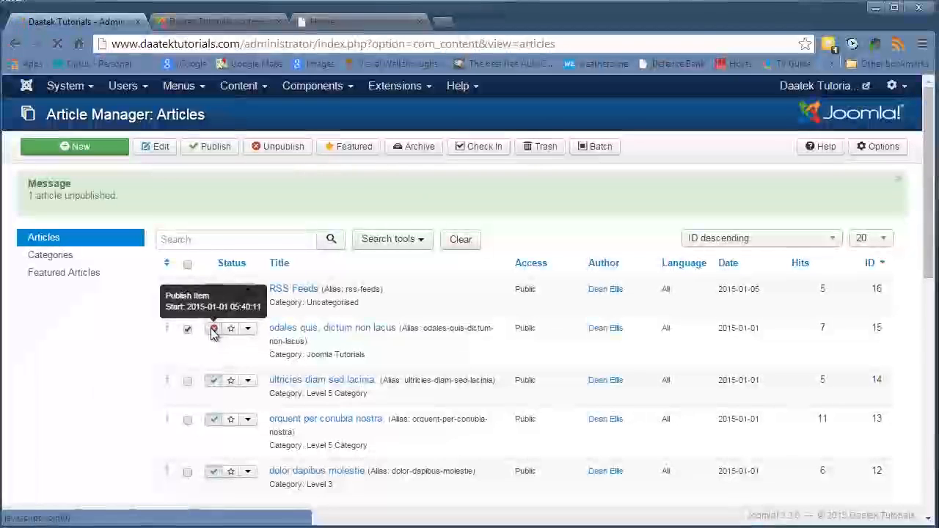
- Unpublish the first four articles in the list together, from "RSS Feeds" through "orquent per conubia nostra"
scroll(253, 251, down, 1)
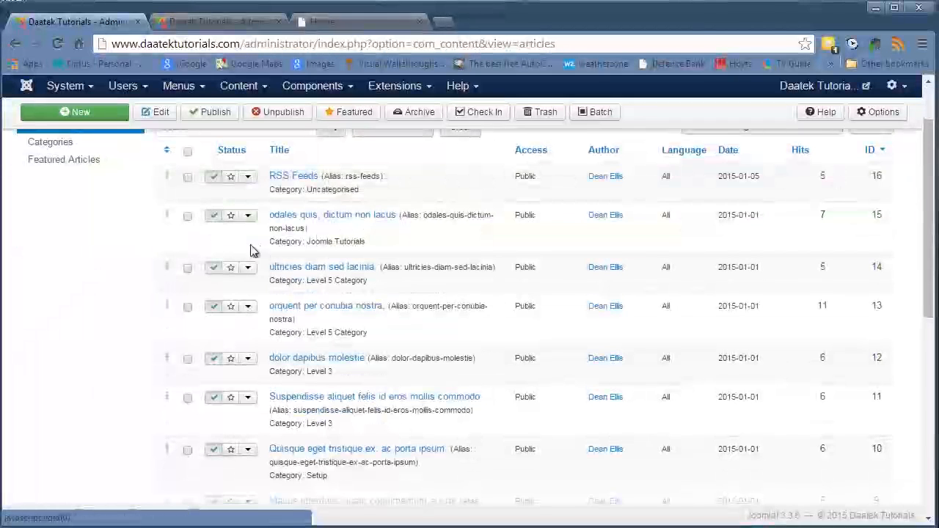
click(187, 190)
click(187, 220)
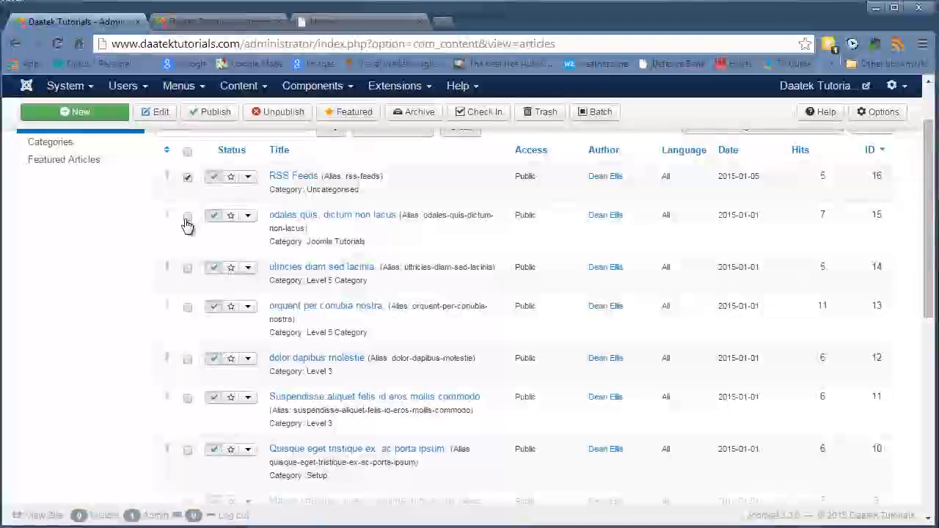
click(188, 270)
click(187, 307)
scroll(268, 166, up, 1)
click(277, 148)
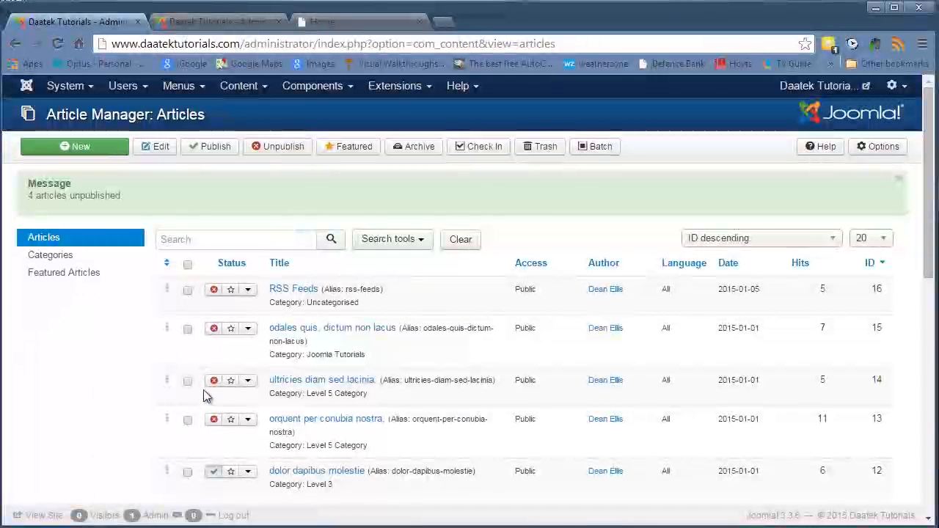
- Publish the four unpublished articles again in a single operation
click(188, 291)
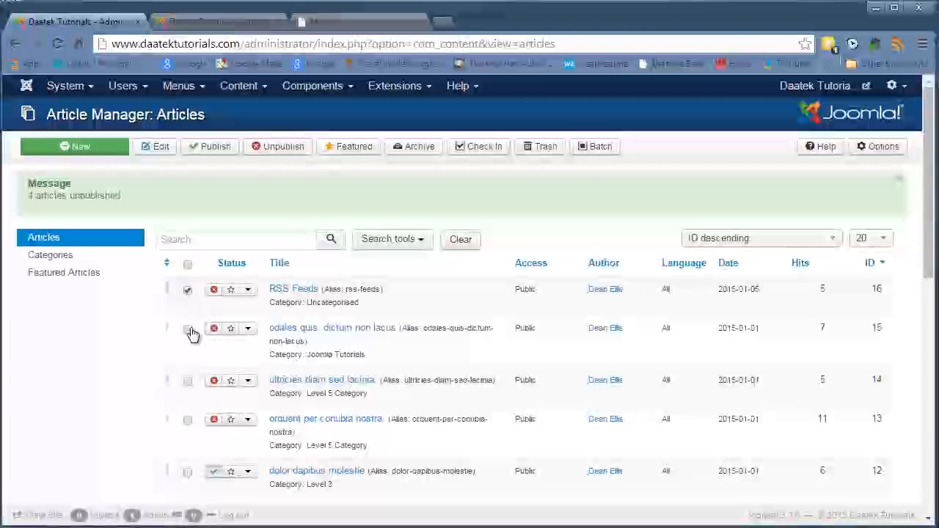
click(188, 380)
click(187, 420)
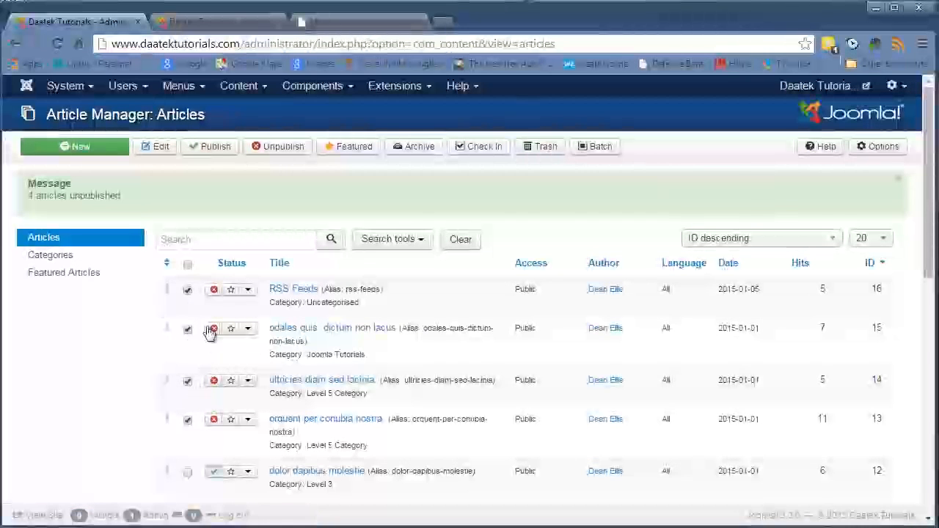
click(211, 146)
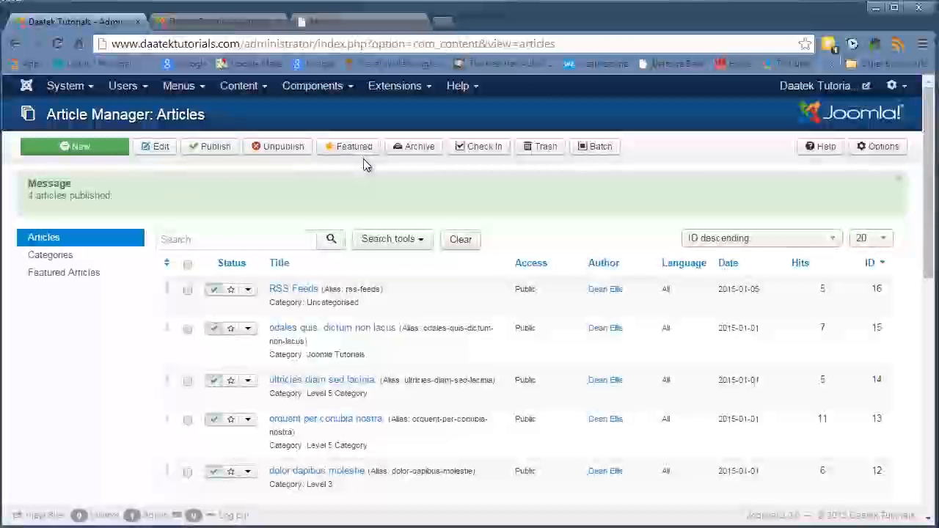
- Examine which articles are marked as featured in the list and how they appear on the site's Home page
scroll(361, 191, down, 5)
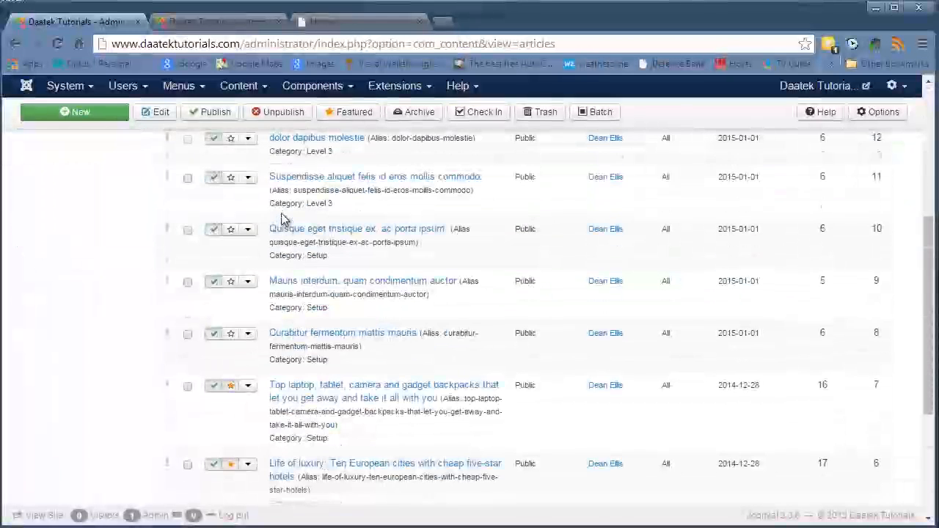
scroll(284, 220, down, 3)
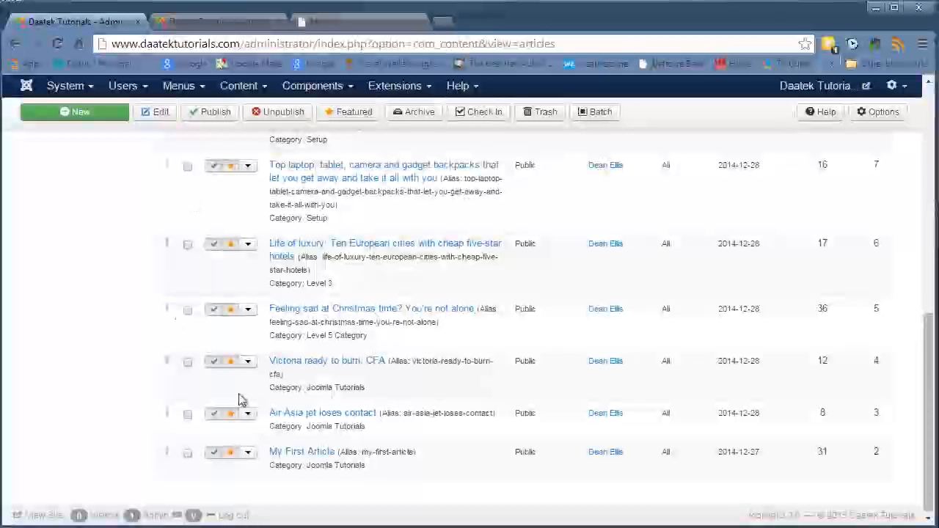
click(323, 22)
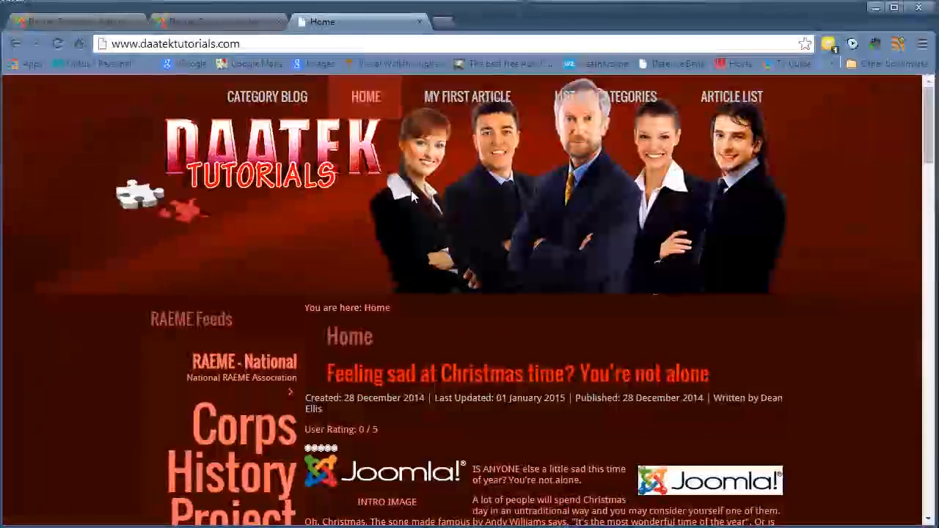
scroll(425, 213, down, 2)
scroll(429, 220, down, 5)
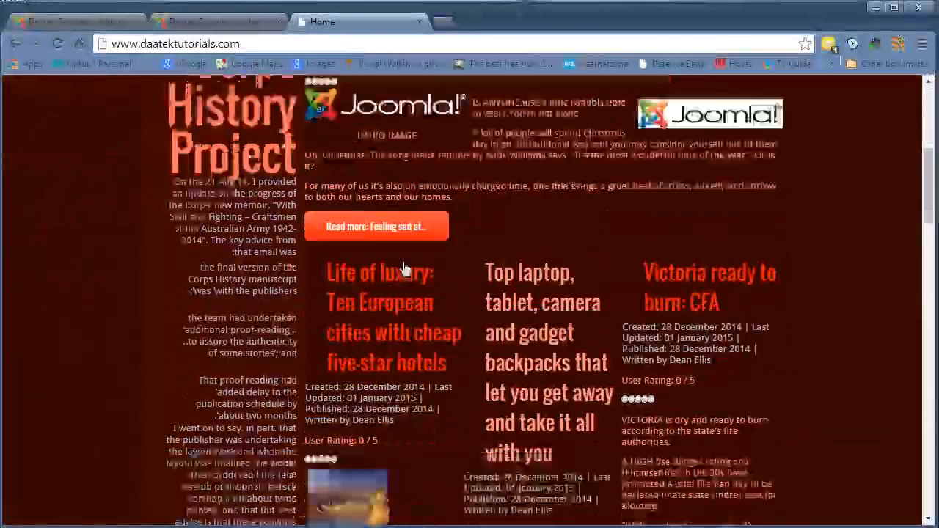
scroll(643, 306, down, 4)
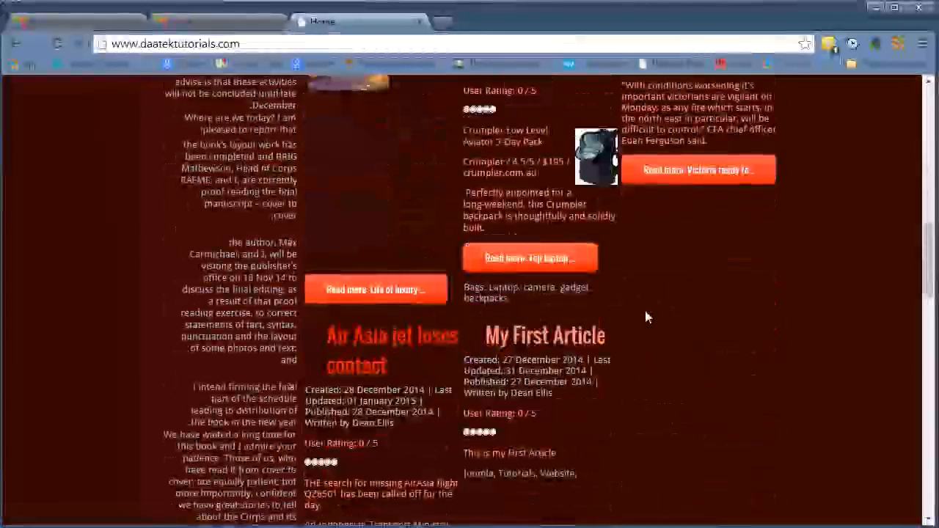
scroll(637, 305, up, 8)
scroll(523, 170, up, 1)
scroll(569, 316, down, 9)
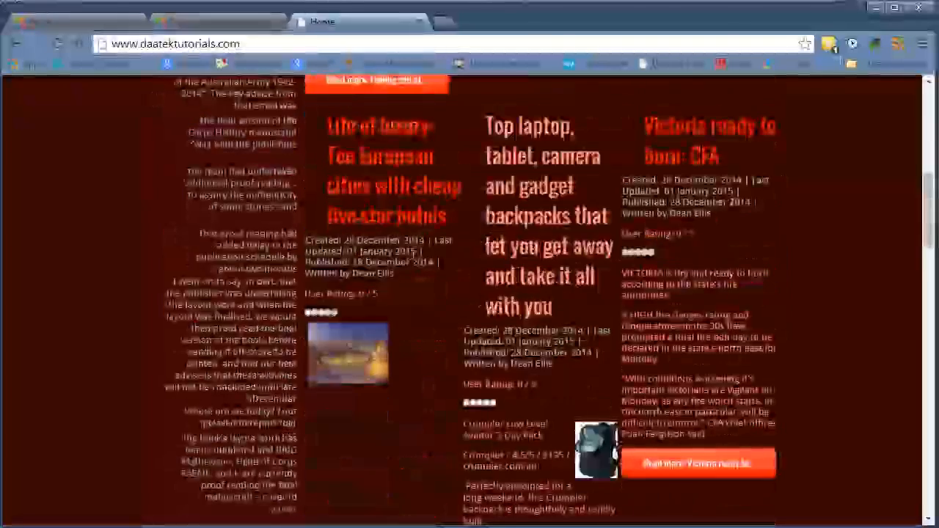
scroll(555, 315, down, 3)
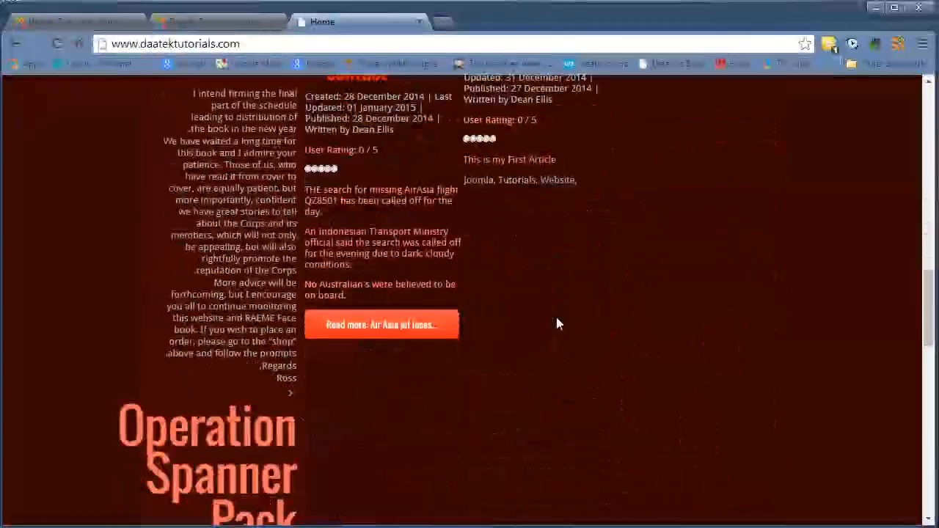
scroll(556, 317, up, 3)
- Back in the Article Manager, mark "odales quis, dictum non lacus" as featured and remove the featured status from "My First Article"
click(76, 22)
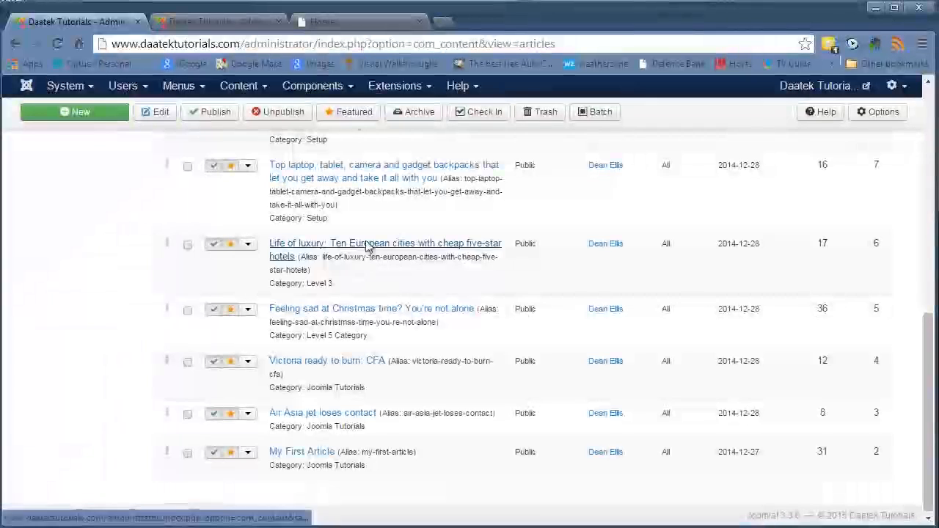
scroll(442, 212, up, 4)
scroll(418, 224, down, 3)
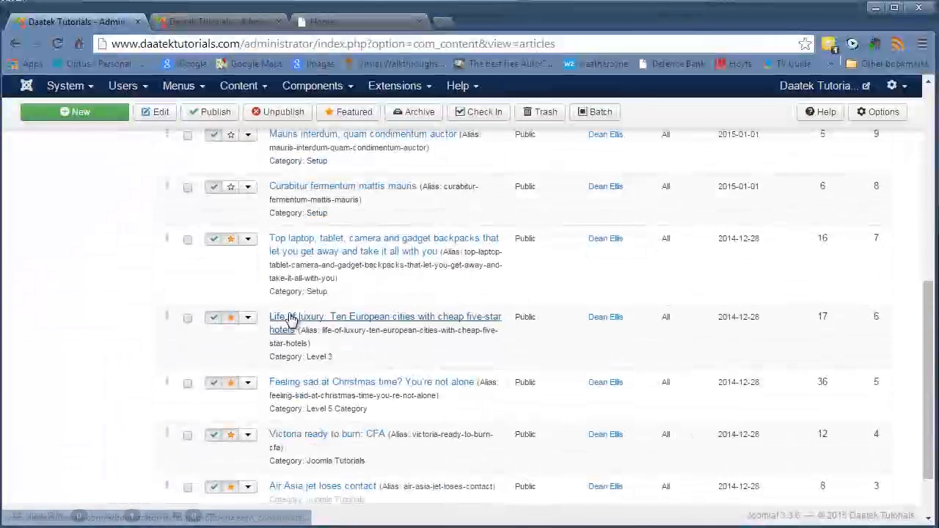
scroll(293, 359, down, 1)
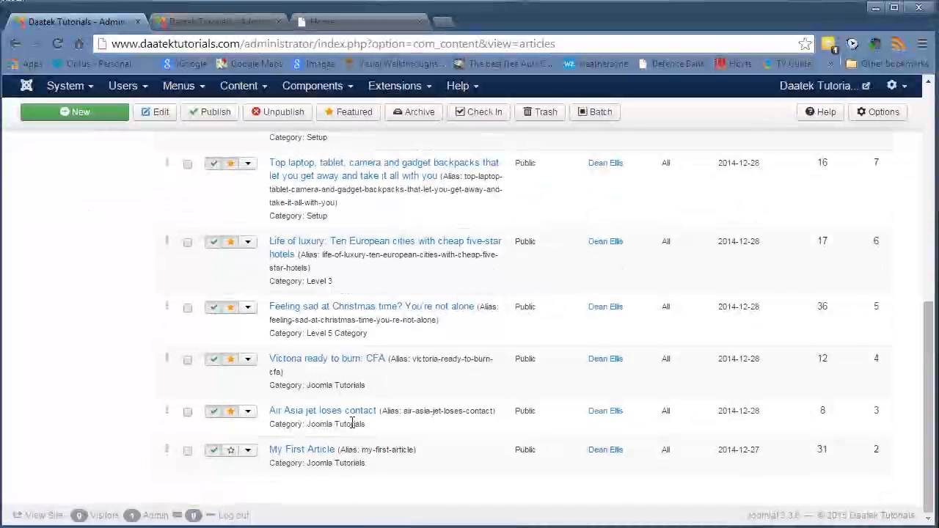
- Reload the site's Home page and check which featured articles it displays
click(345, 22)
click(65, 46)
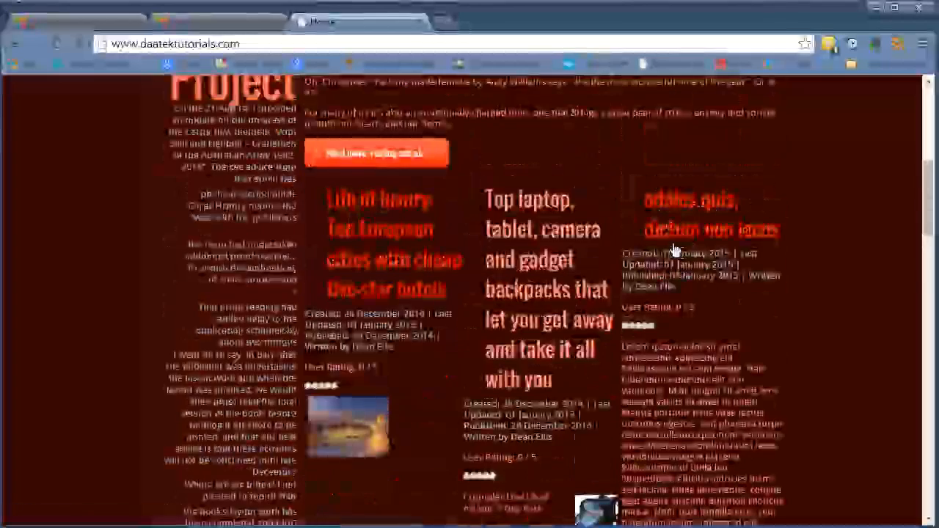
scroll(576, 229, up, 3)
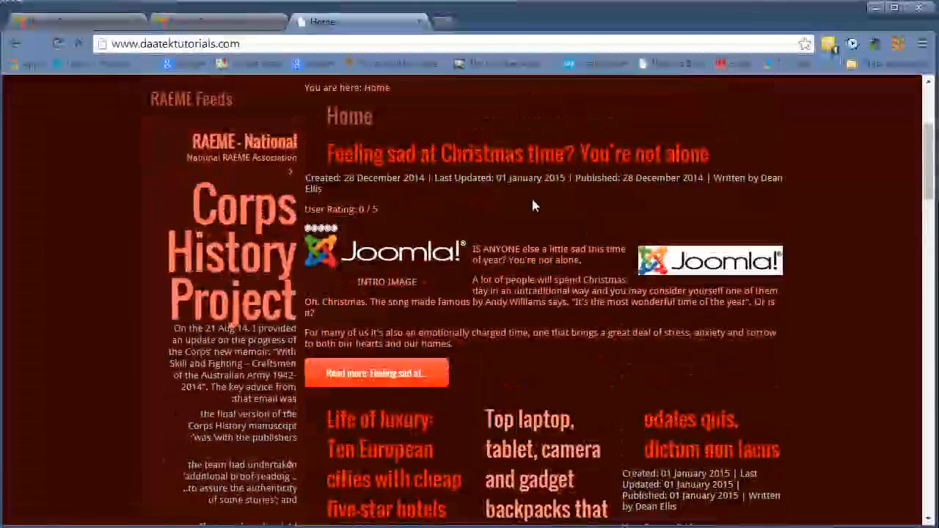
scroll(532, 205, down, 10)
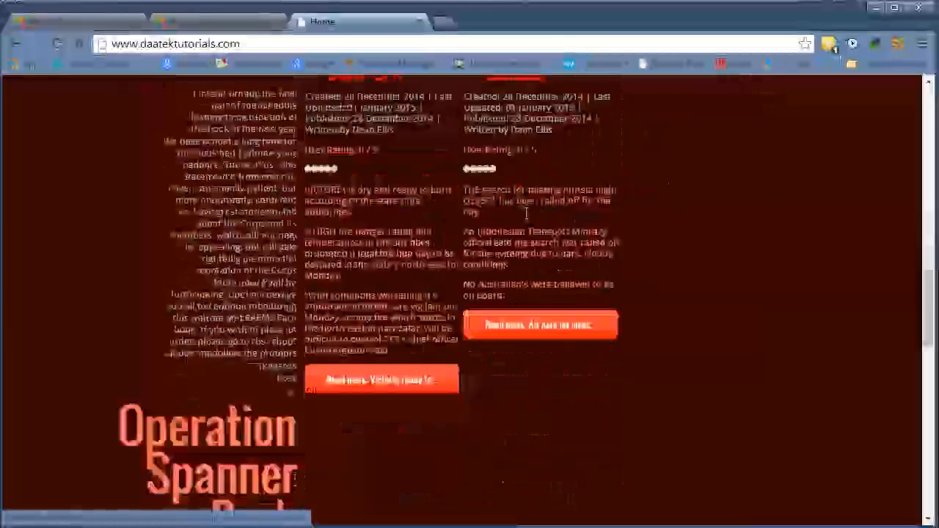
scroll(526, 213, down, 5)
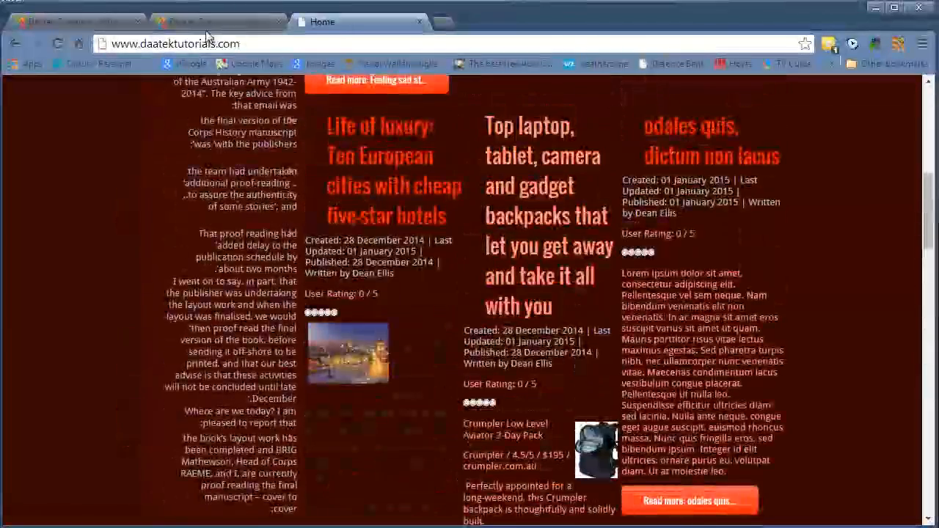
- In the Article Manager, archive the articles "RSS Feeds", "odales quis, dictum non lacus", "ultricies diam sed lacinia" and "orquent per conubia nostra"
click(102, 21)
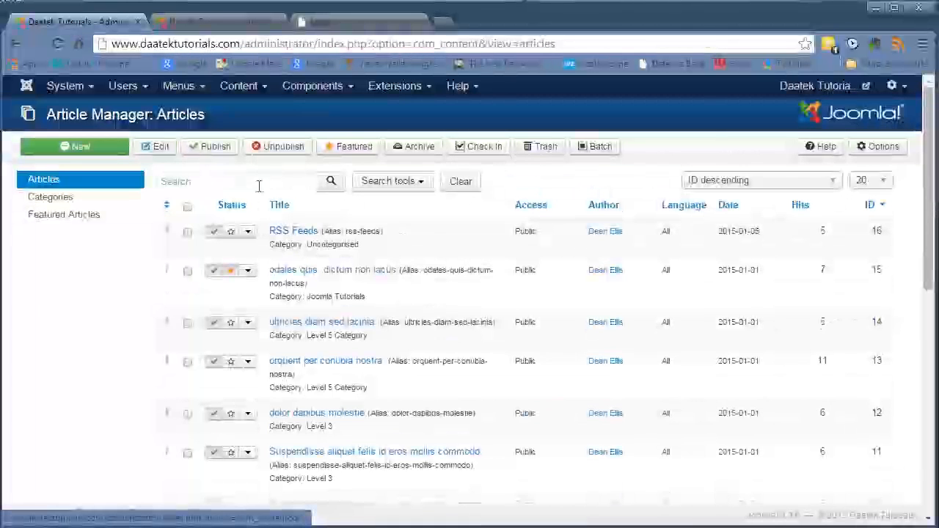
click(187, 233)
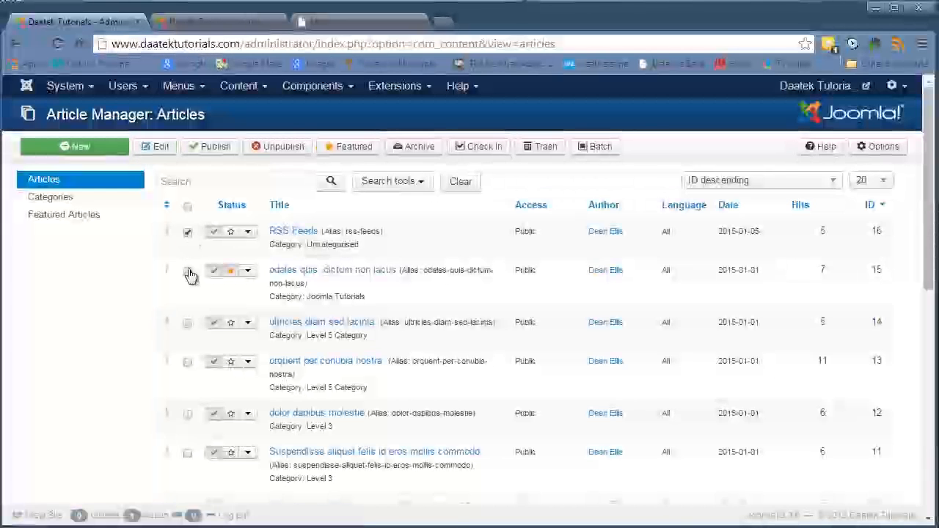
click(188, 362)
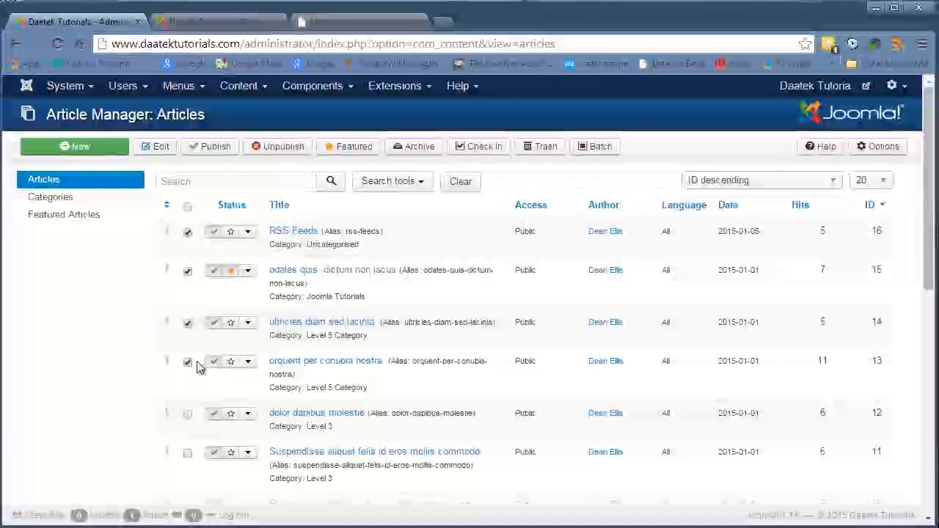
click(421, 152)
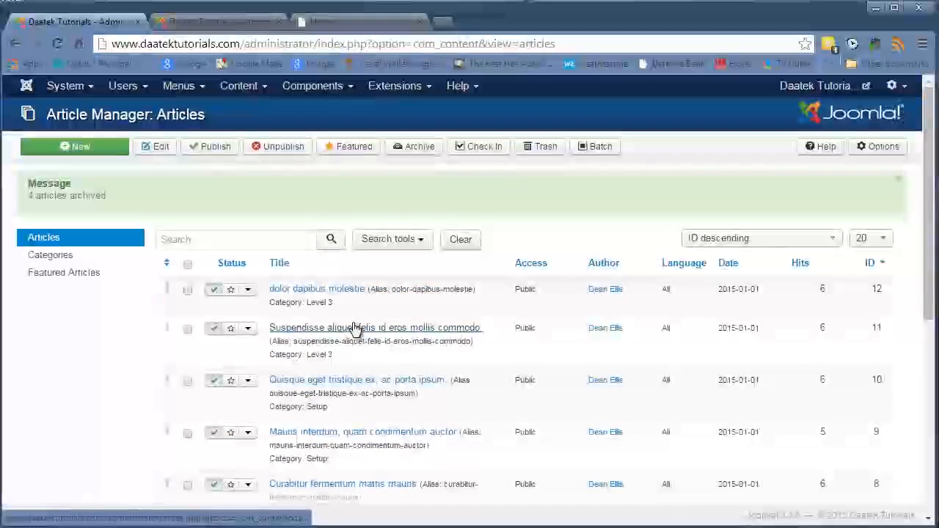
scroll(345, 293, down, 10)
scroll(341, 294, up, 10)
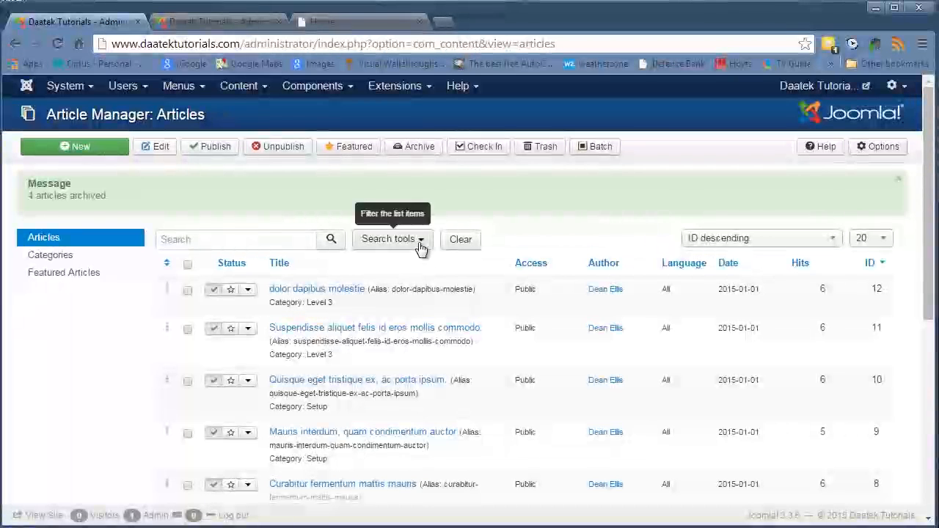
- Filter the article list by the Archived status to view the archived articles
click(421, 245)
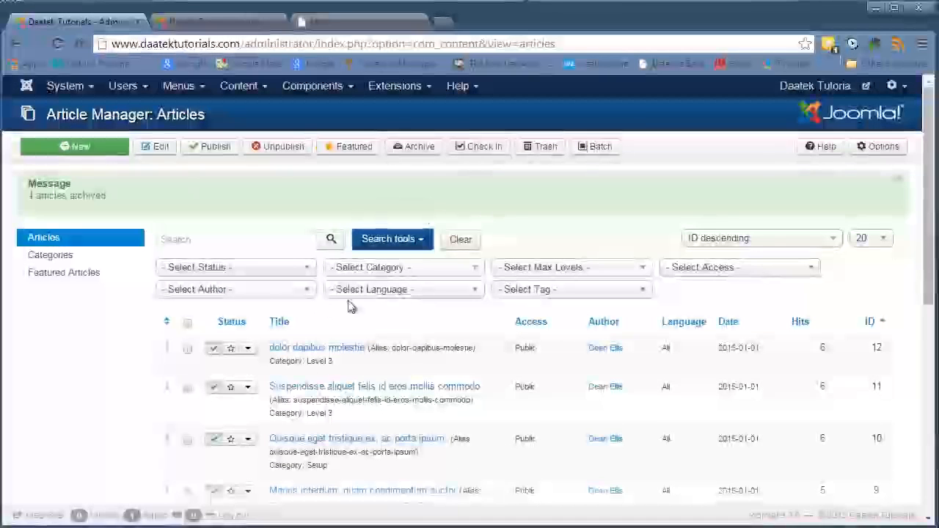
click(306, 271)
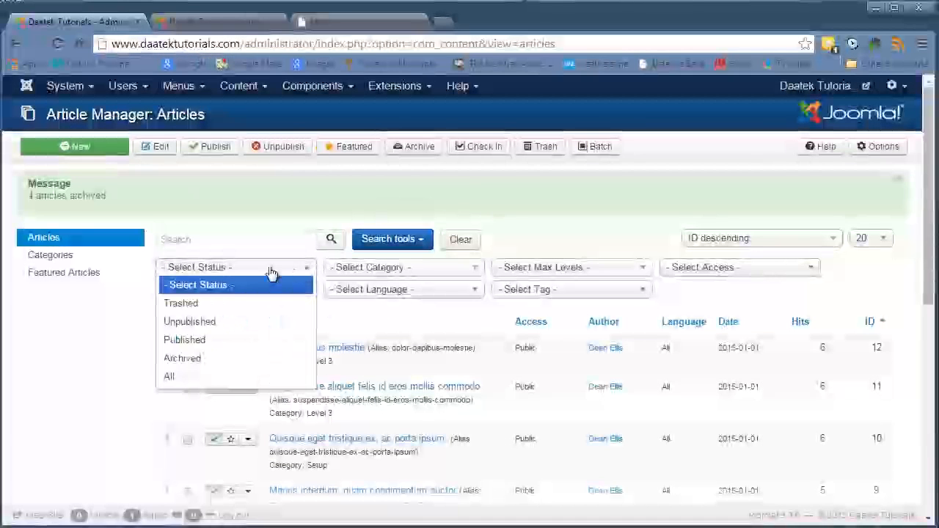
click(185, 360)
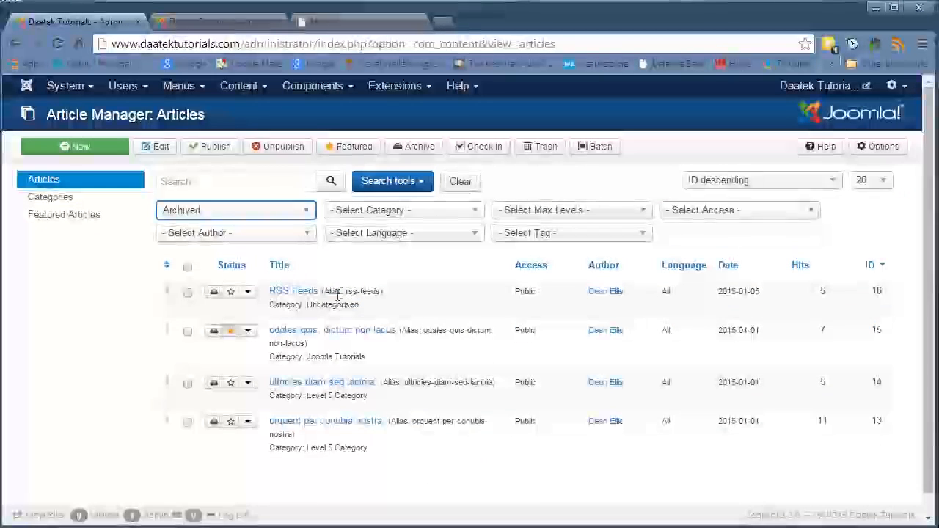
scroll(335, 284, down, 1)
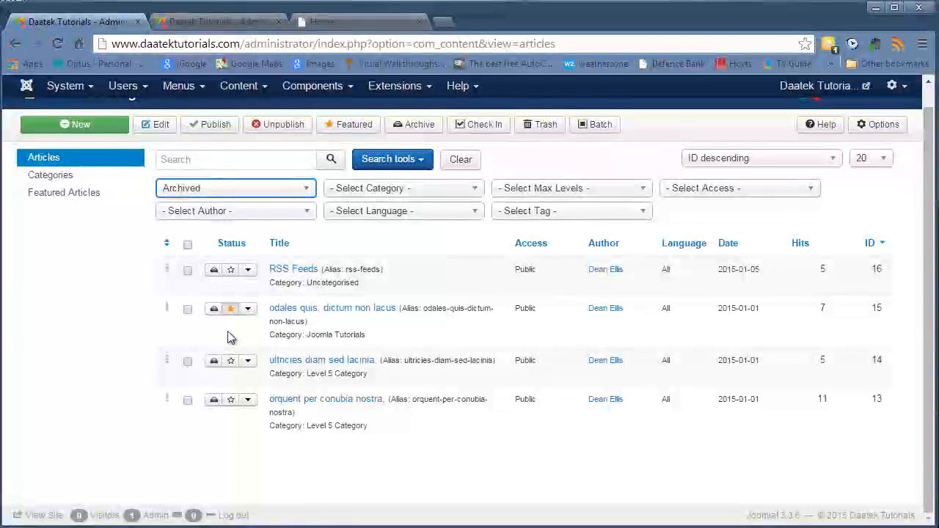
- Publish all four archived articles again and reset the status filter to show the regular article list
click(188, 271)
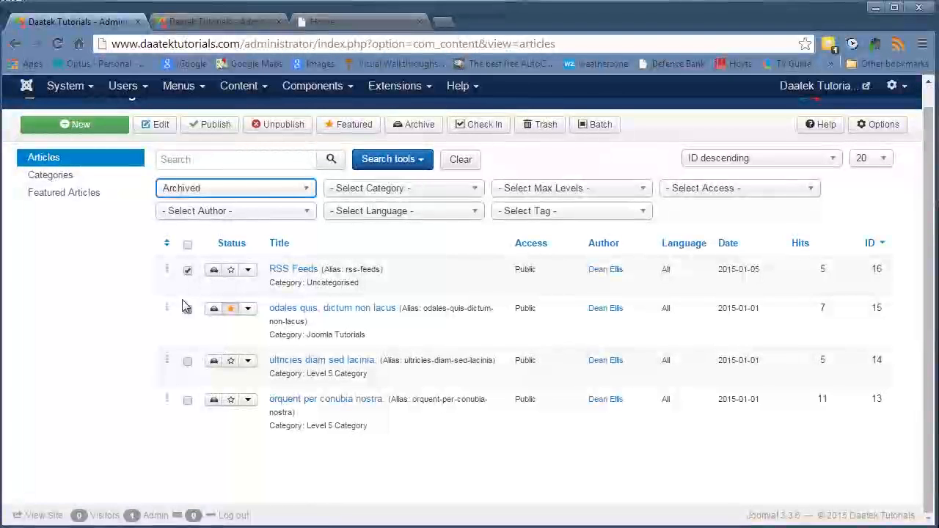
click(209, 128)
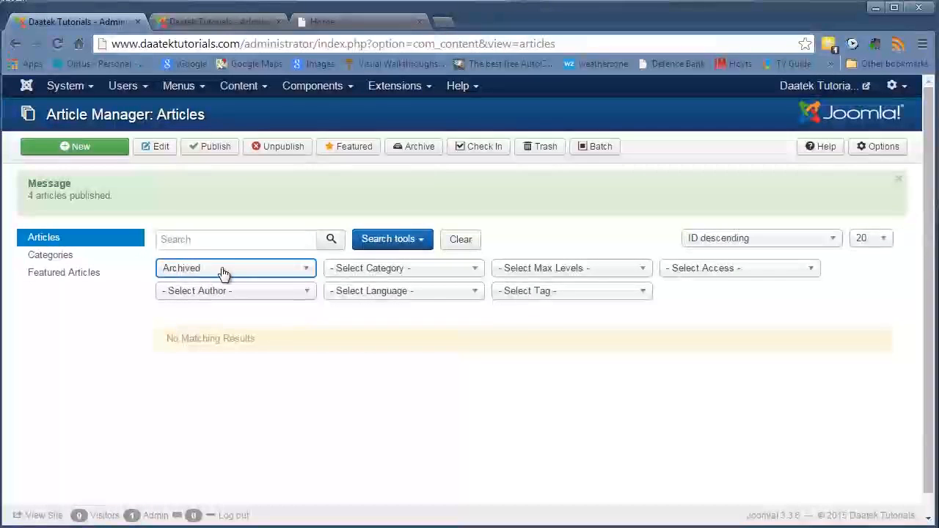
click(306, 269)
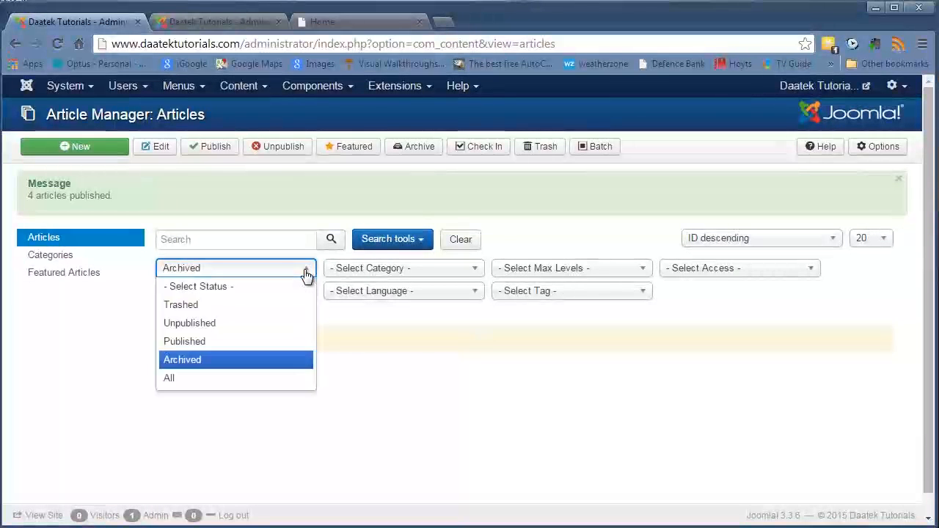
click(246, 292)
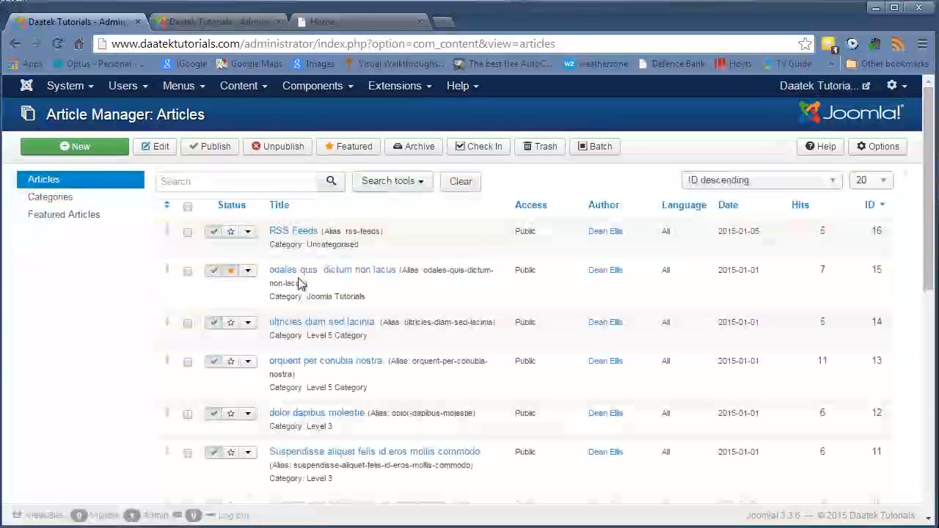
scroll(257, 294, down, 10)
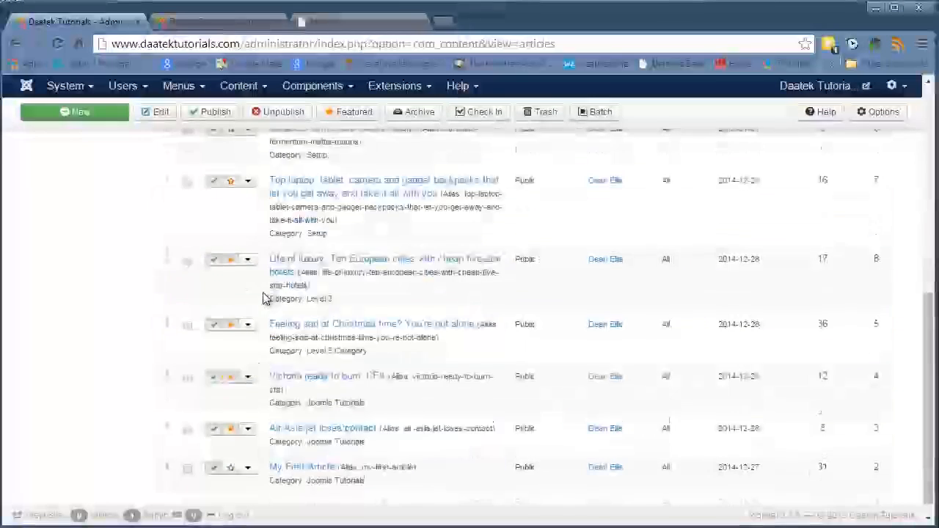
scroll(267, 298, up, 10)
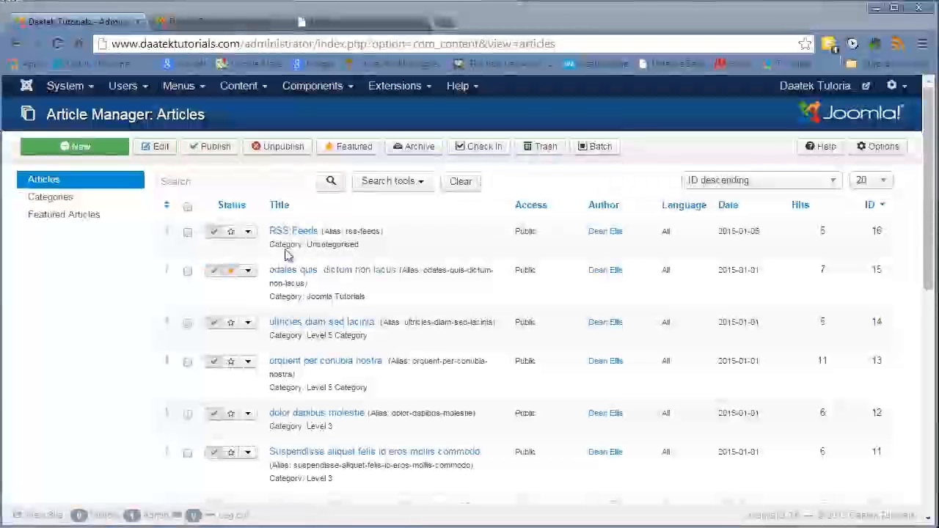
- Check in the article "odales quis, dictum non lacus"
click(187, 272)
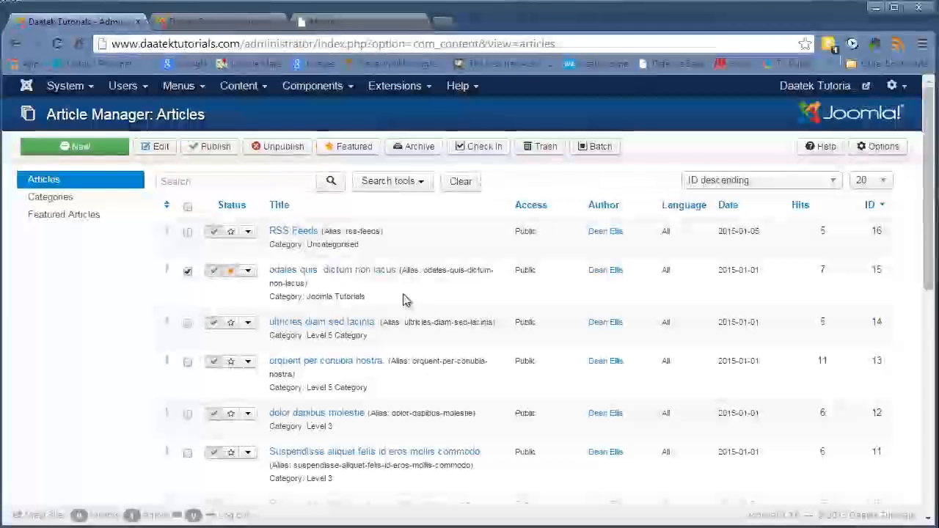
click(479, 147)
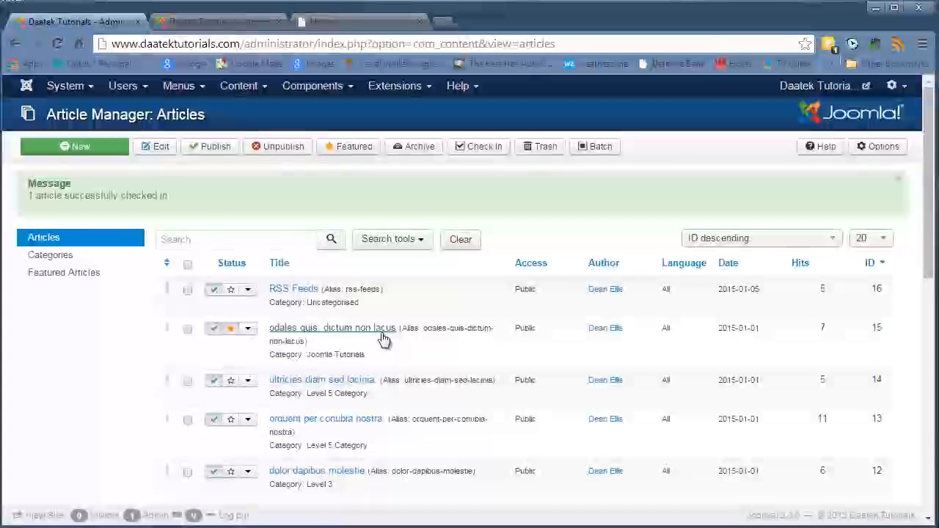
scroll(378, 348, down, 10)
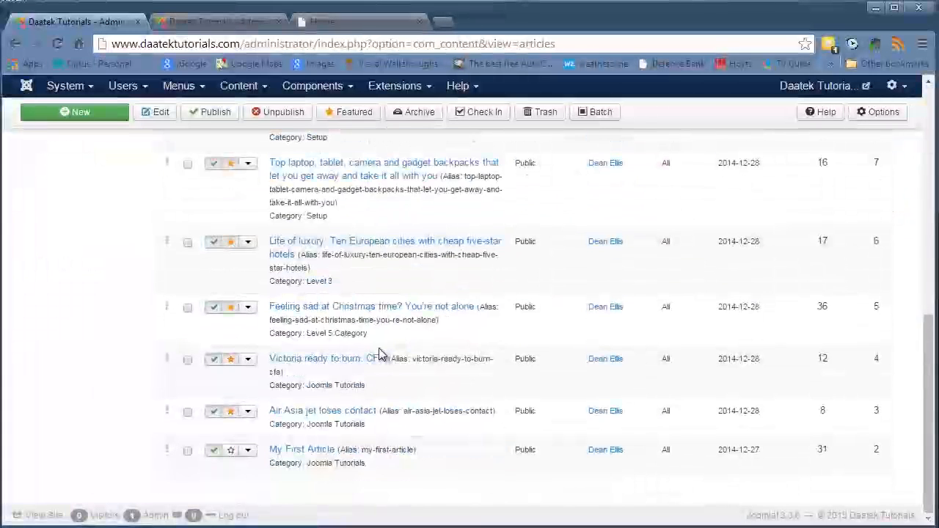
scroll(379, 355, up, 10)
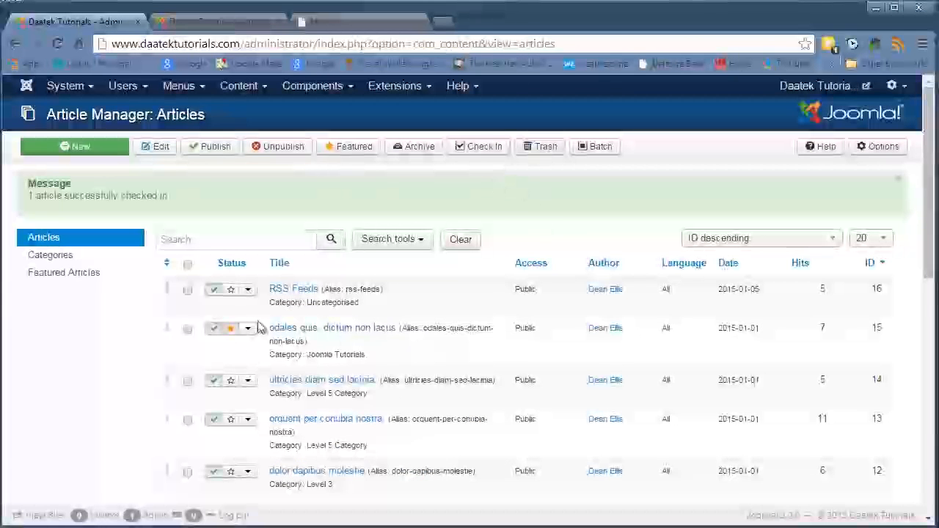
- Move "My First Article" to the trash
scroll(248, 388, down, 3)
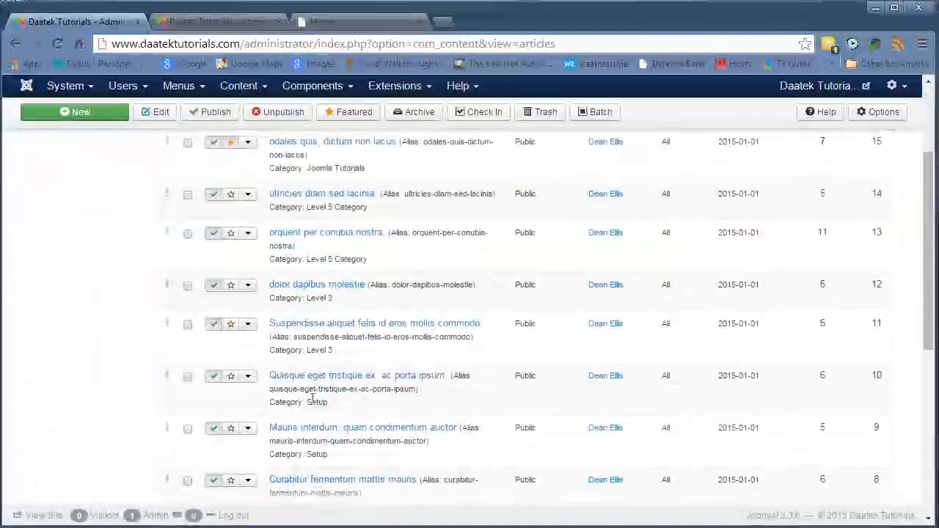
scroll(227, 410, down, 5)
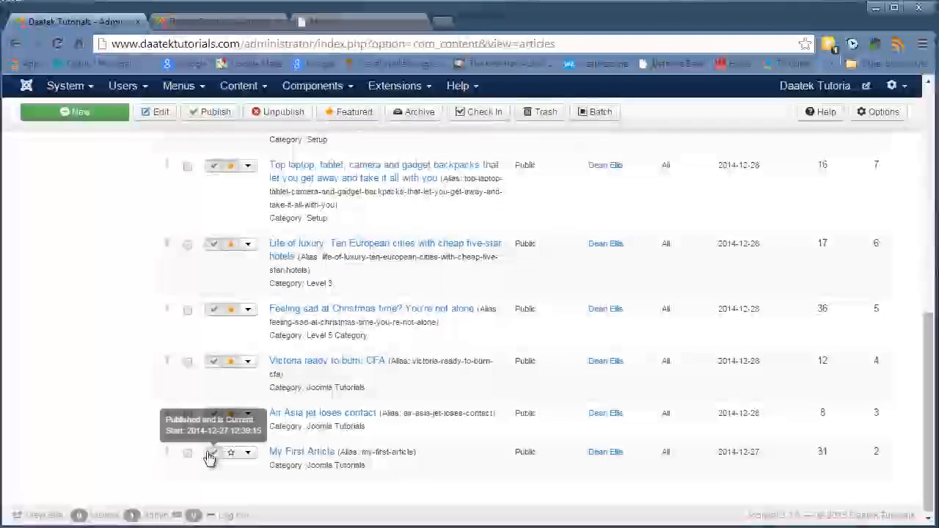
click(545, 111)
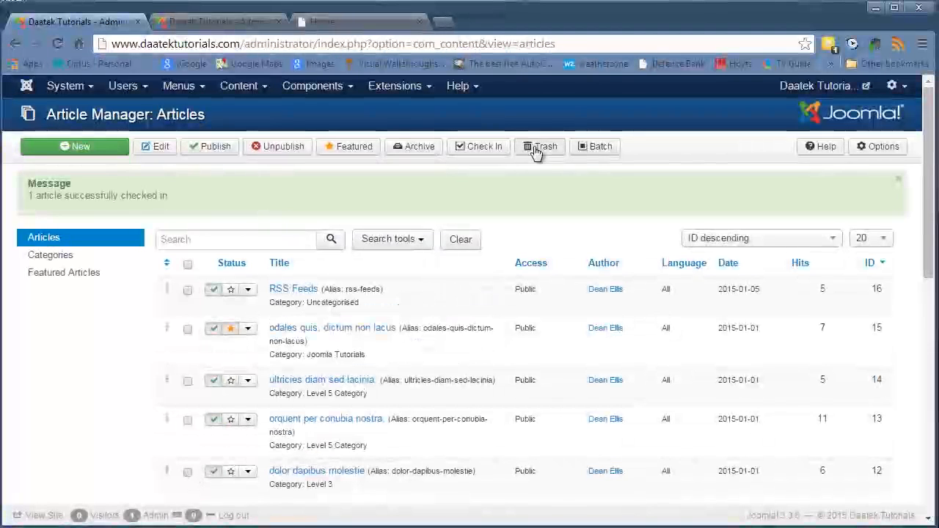
scroll(383, 335, down, 10)
scroll(285, 475, up, 10)
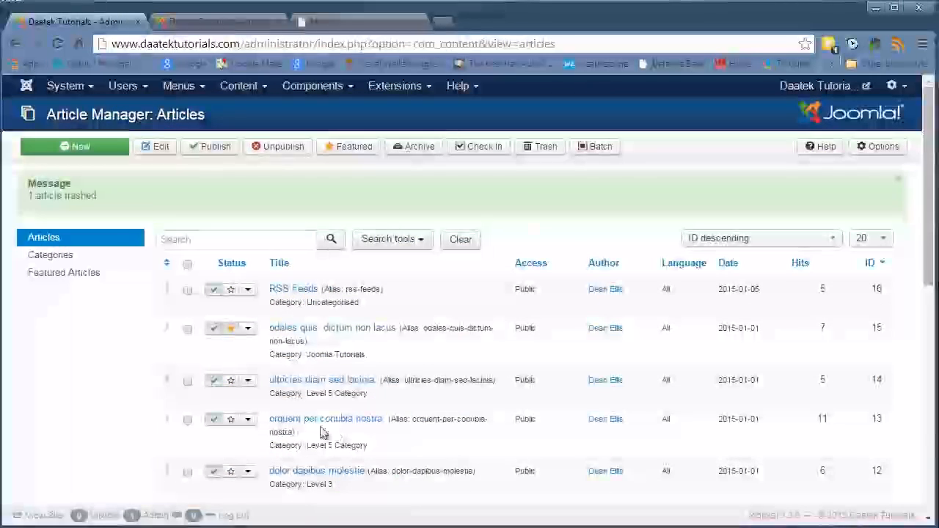
- Filter the article list by the Trashed status and restore "My First Article" by publishing it
click(424, 242)
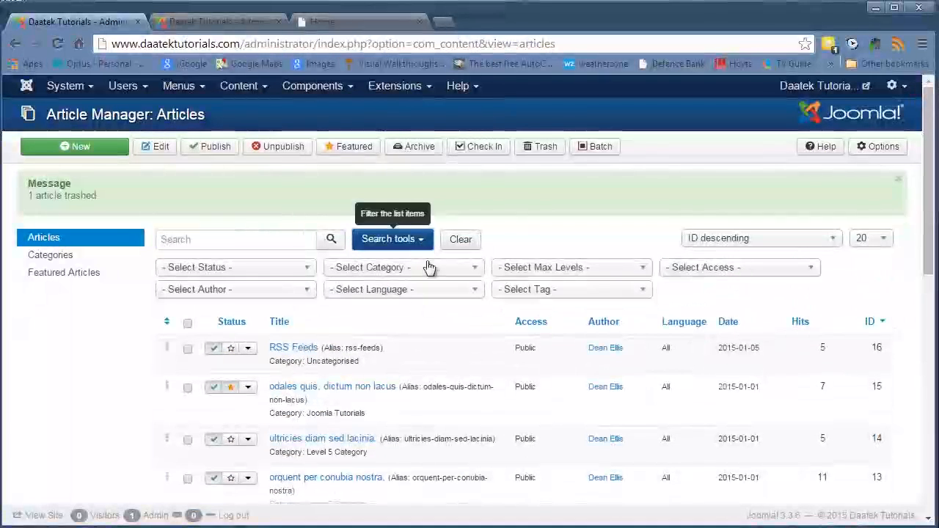
click(305, 270)
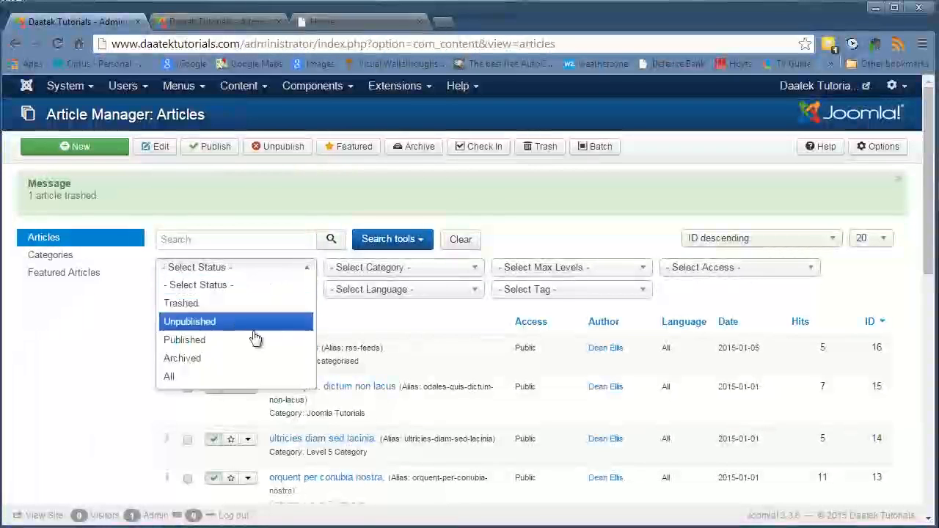
click(183, 306)
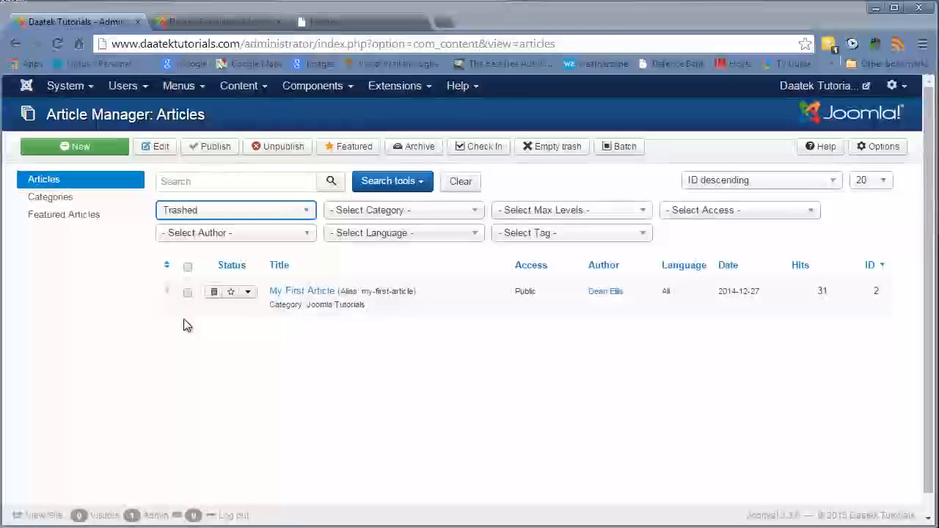
click(187, 266)
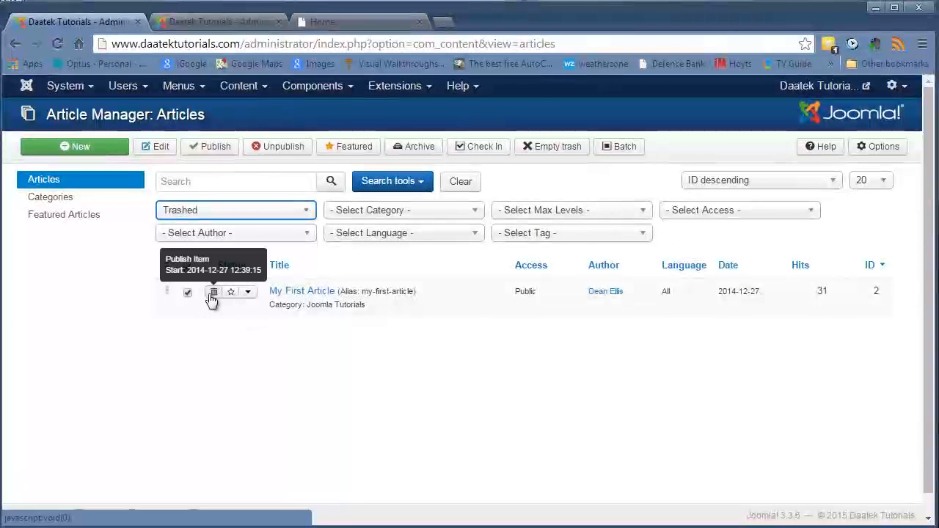
click(199, 149)
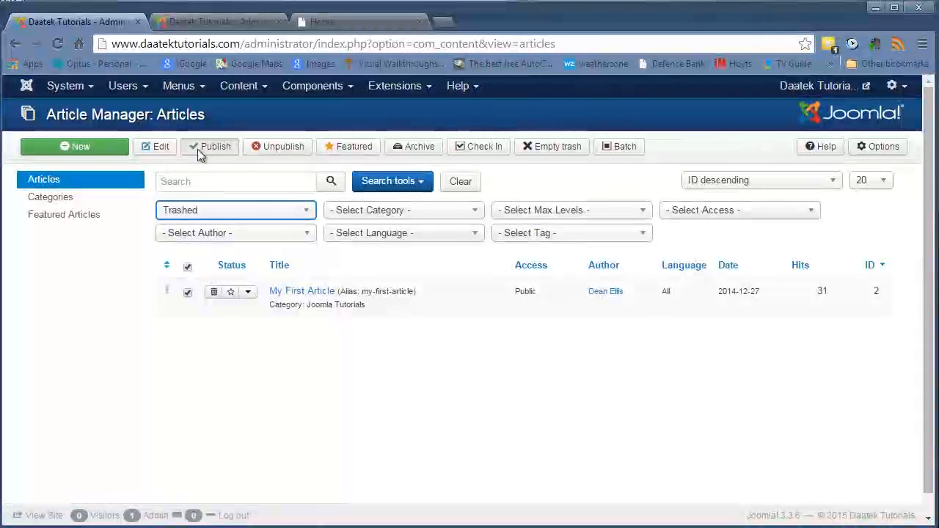
- Reset the status filter and check whether "My First Article" is back in the article list
click(300, 277)
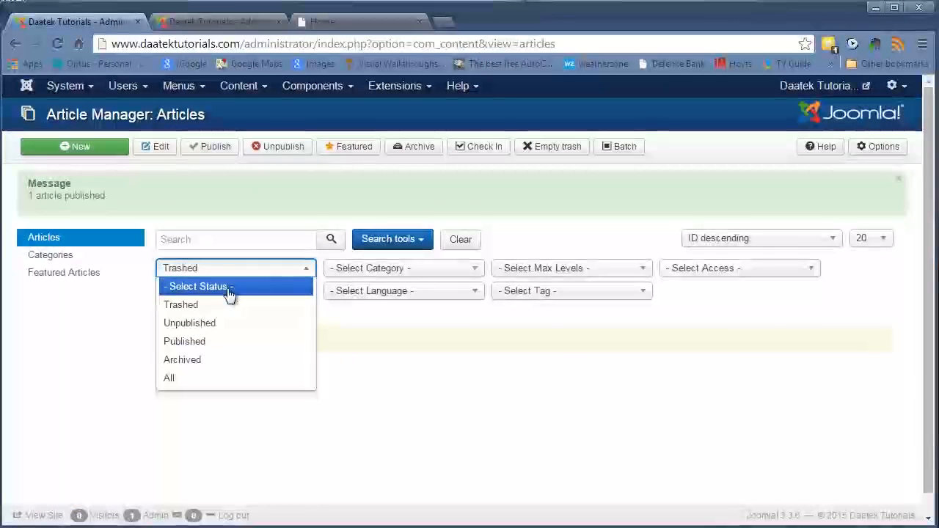
click(229, 288)
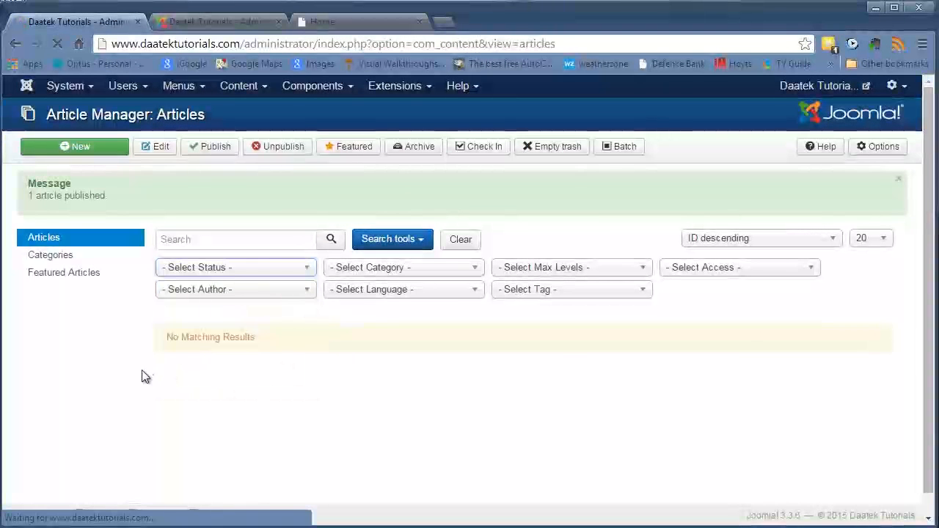
scroll(290, 352, down, 5)
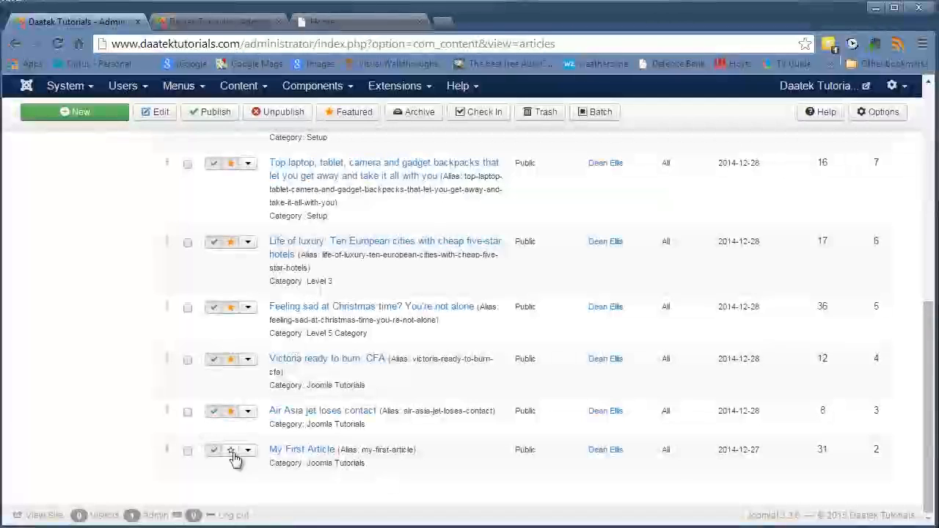
scroll(389, 384, up, 10)
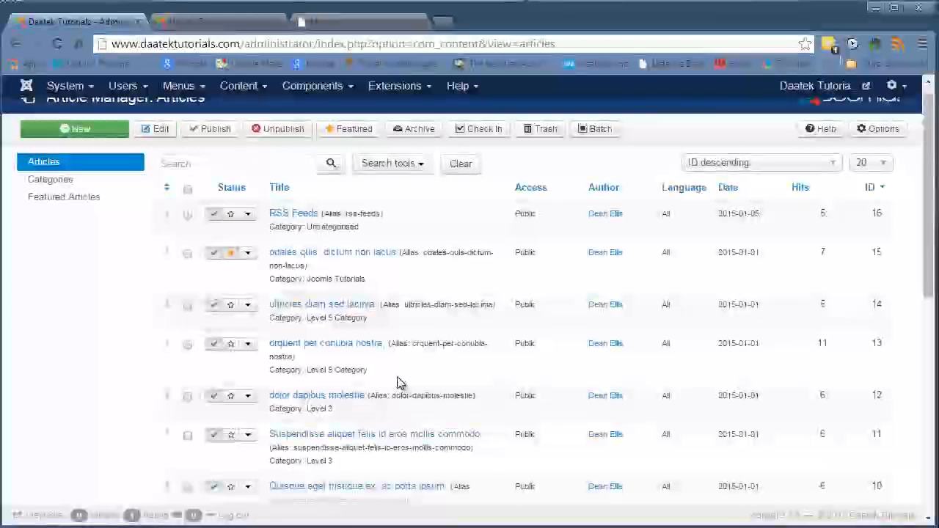
scroll(400, 383, up, 1)
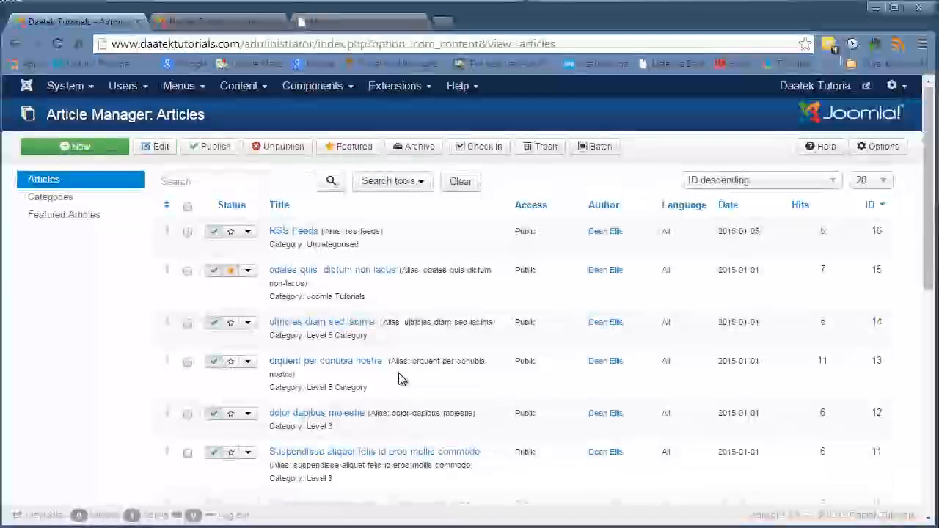
- Examine the title and alias of "My First Article" and the other details shown for each article in the list
scroll(403, 287, down, 8)
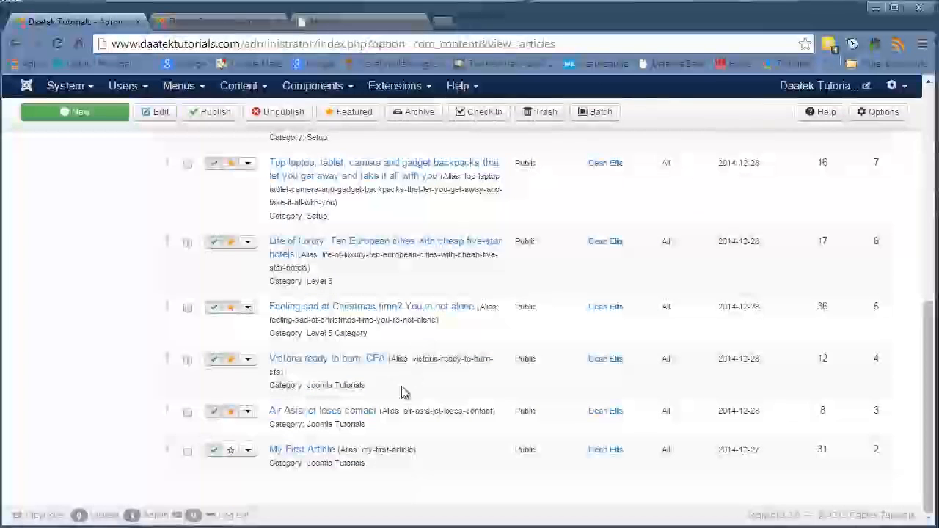
drag(338, 451, 271, 449)
drag(415, 450, 361, 450)
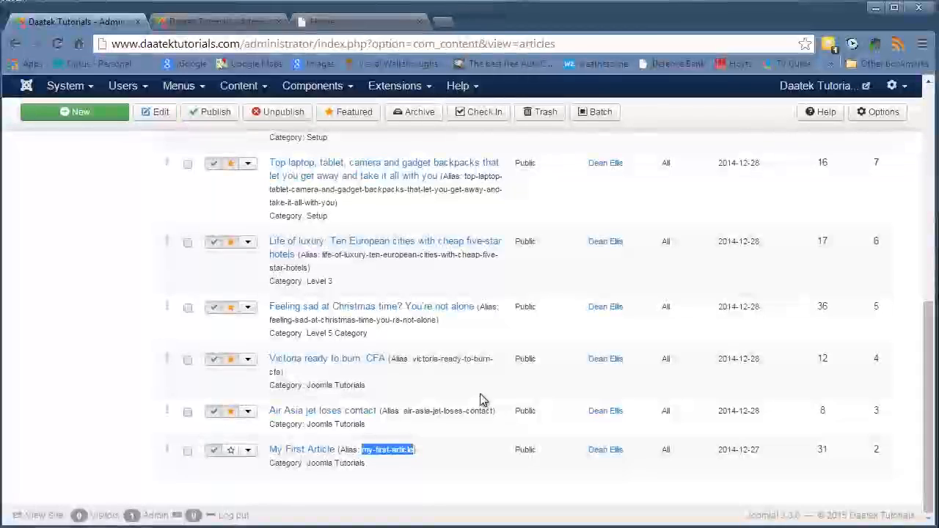
scroll(480, 400, up, 10)
scroll(440, 345, down, 2)
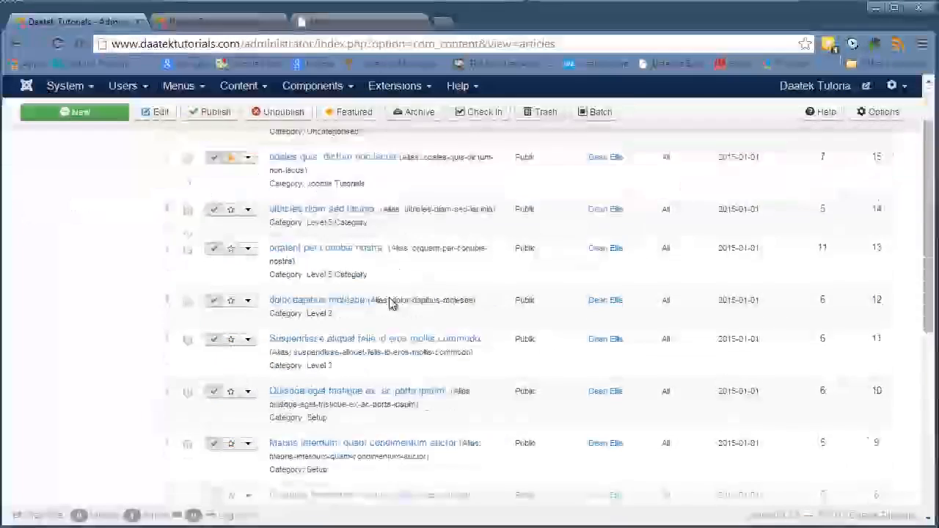
scroll(391, 304, down, 10)
scroll(337, 293, up, 12)
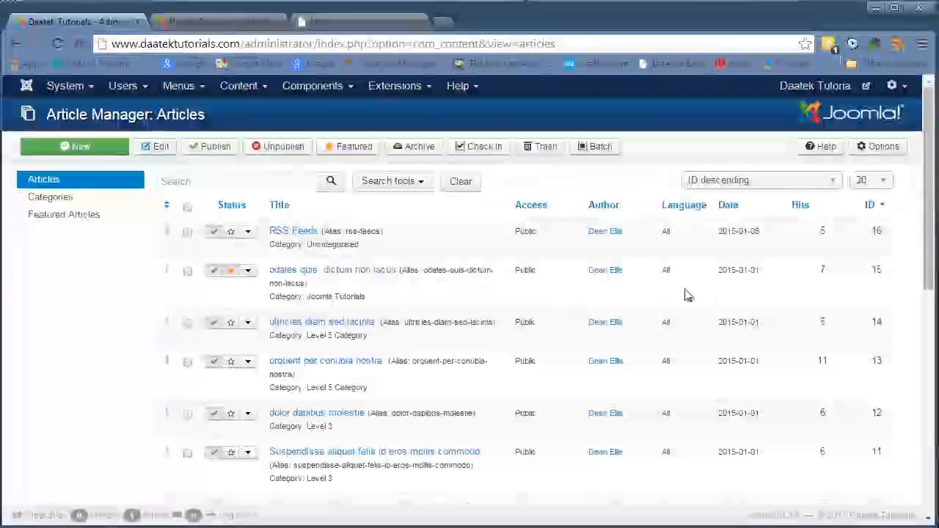
scroll(715, 296, down, 5)
scroll(715, 297, up, 5)
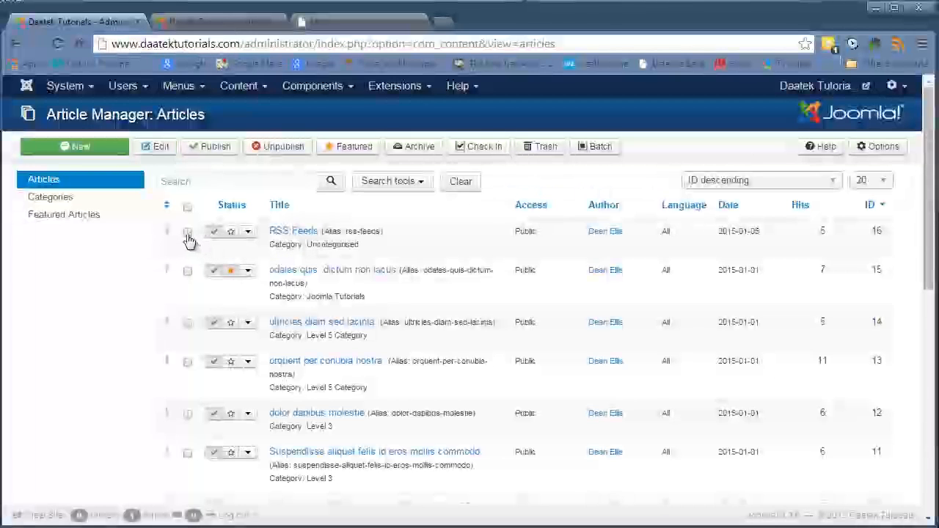
- Select the four articles from "RSS Feeds" to "orquent per conubia nostra" for batch processing and choose the tag "camera" for them
click(188, 272)
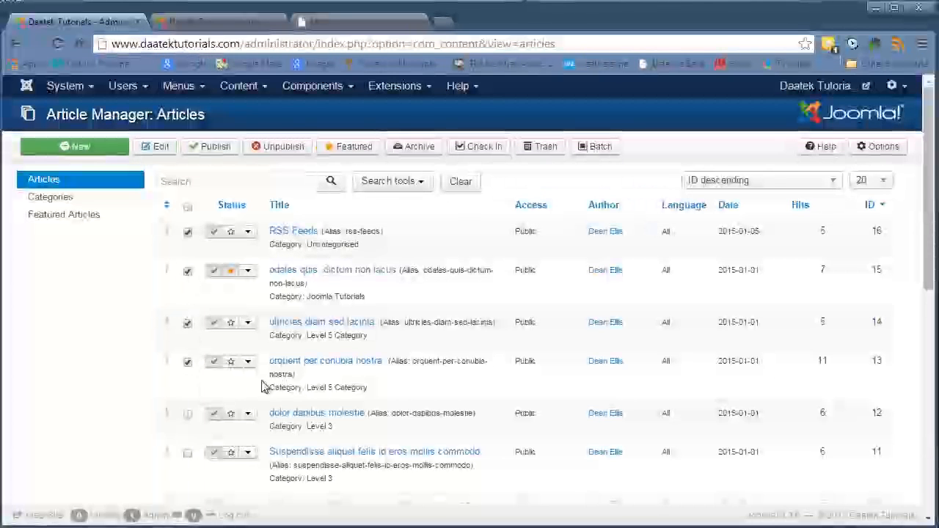
click(595, 149)
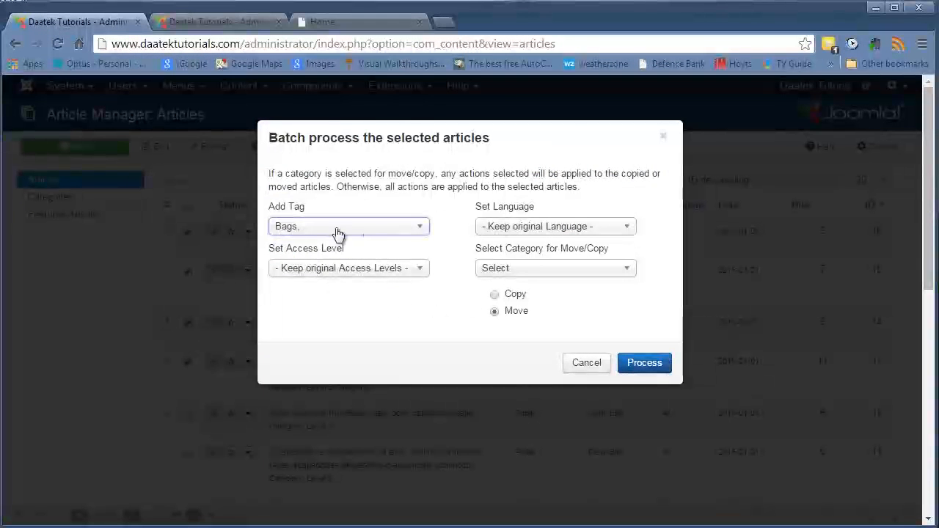
click(413, 233)
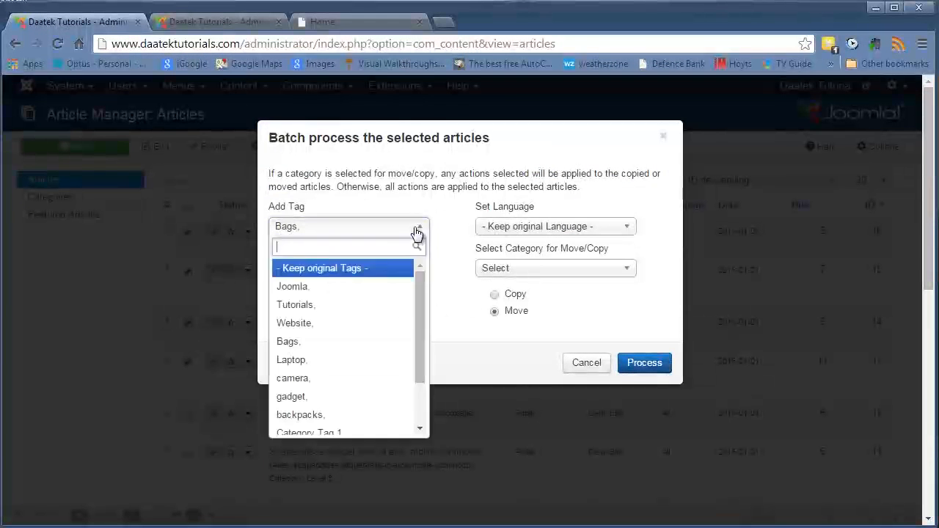
click(297, 378)
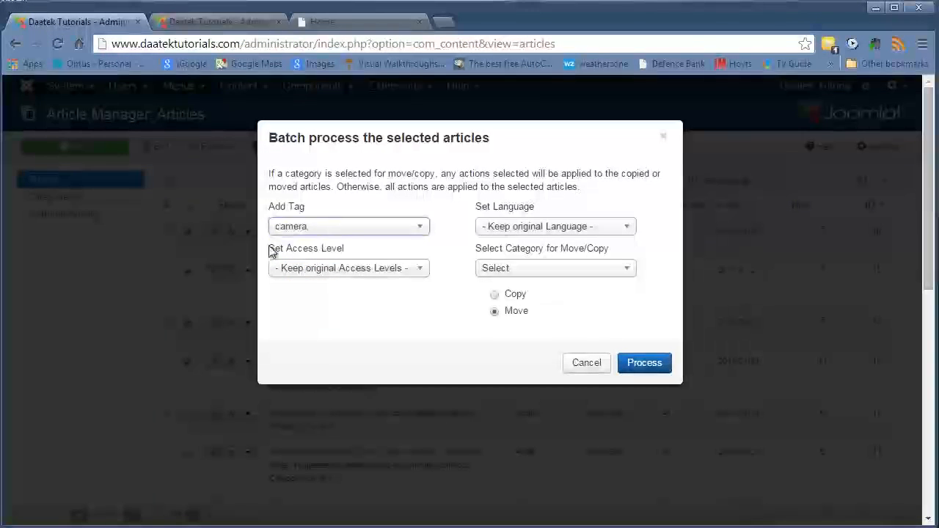
- Review the batch access level and language choices, leaving both on keeping the original access levels and original language
click(419, 270)
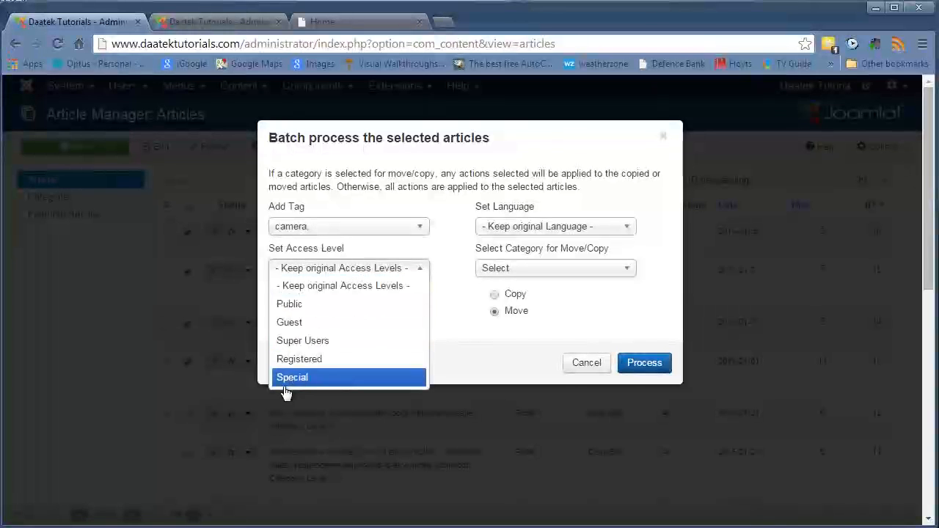
click(307, 288)
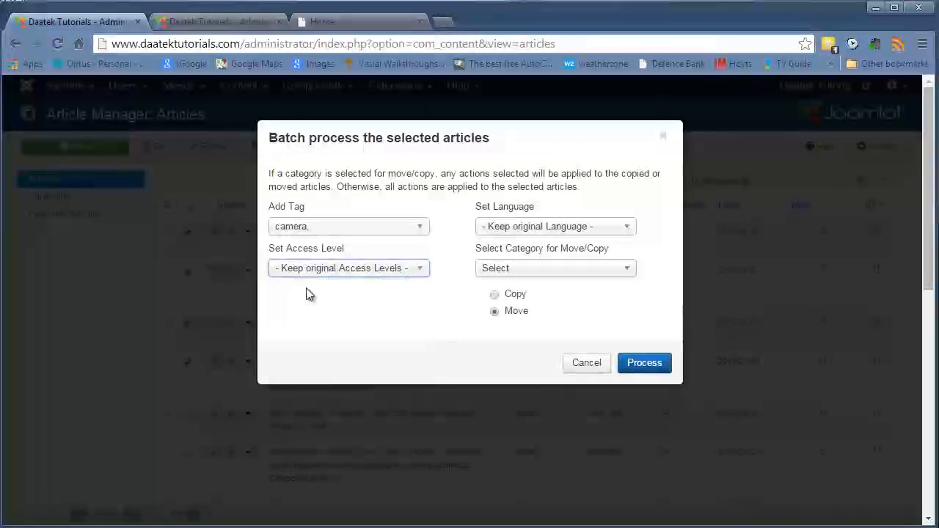
click(623, 228)
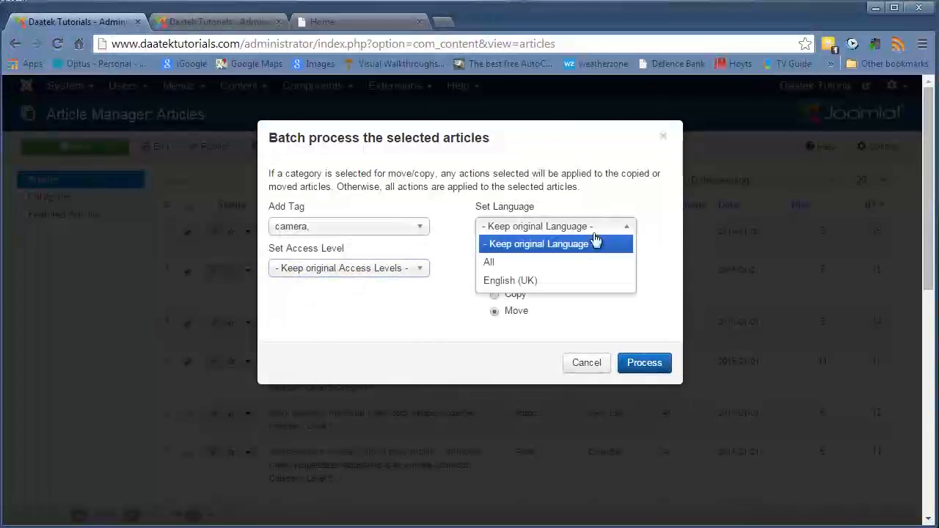
click(584, 242)
click(604, 232)
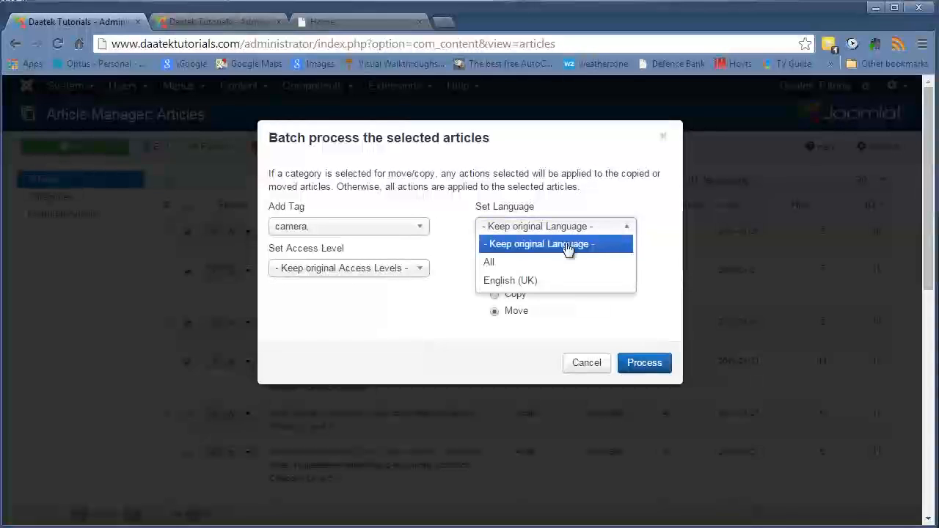
click(526, 246)
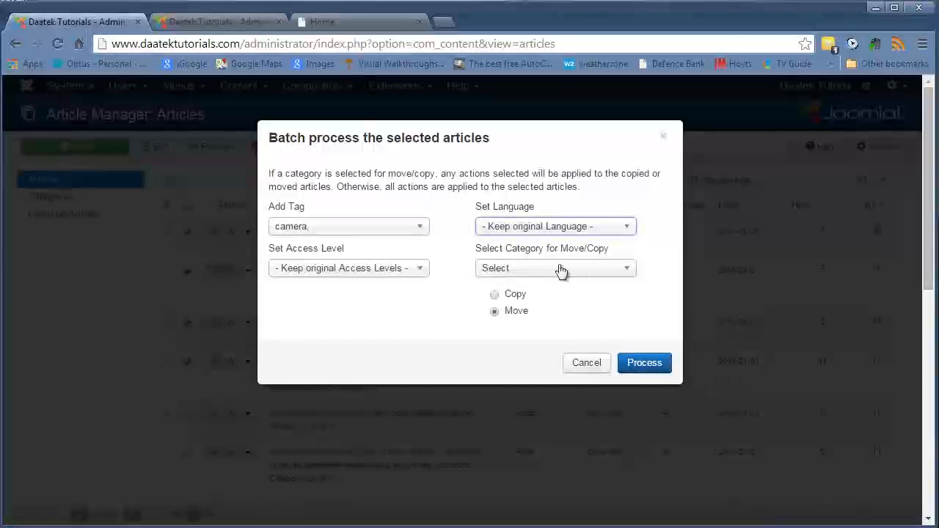
- Choose "Level 5 Category" as the batch target with the Move option and process the selected articles
click(616, 269)
click(616, 272)
click(616, 271)
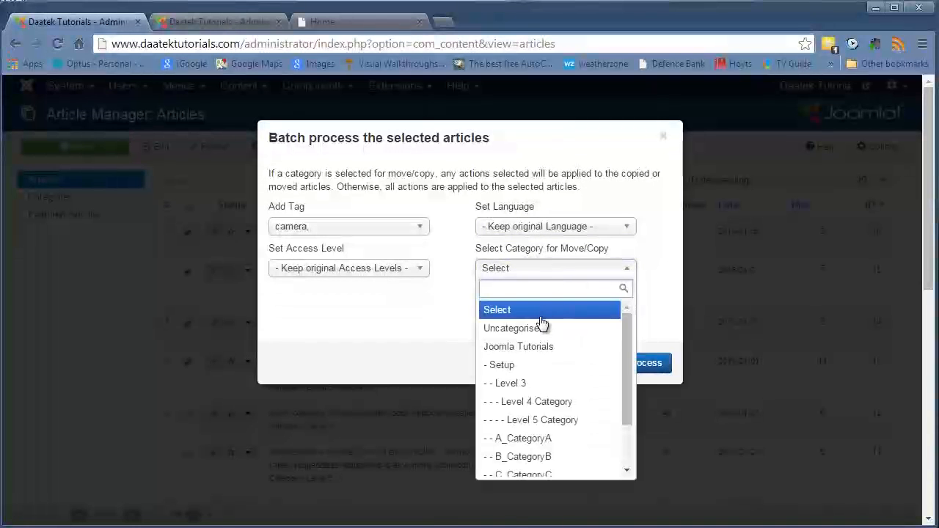
click(625, 268)
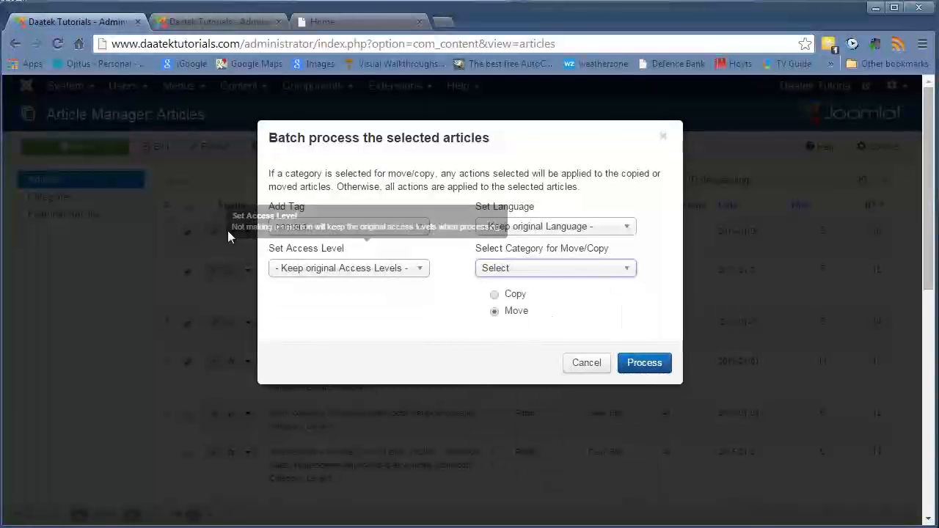
click(624, 271)
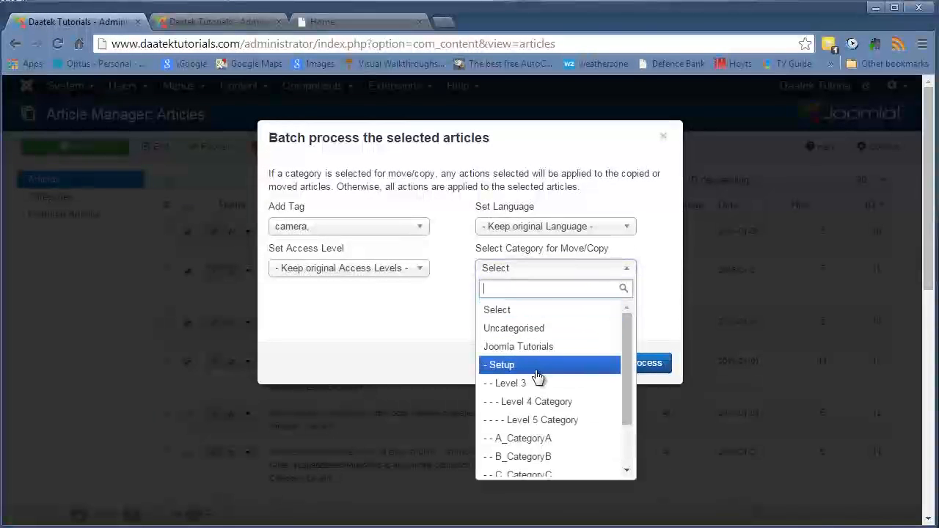
click(524, 419)
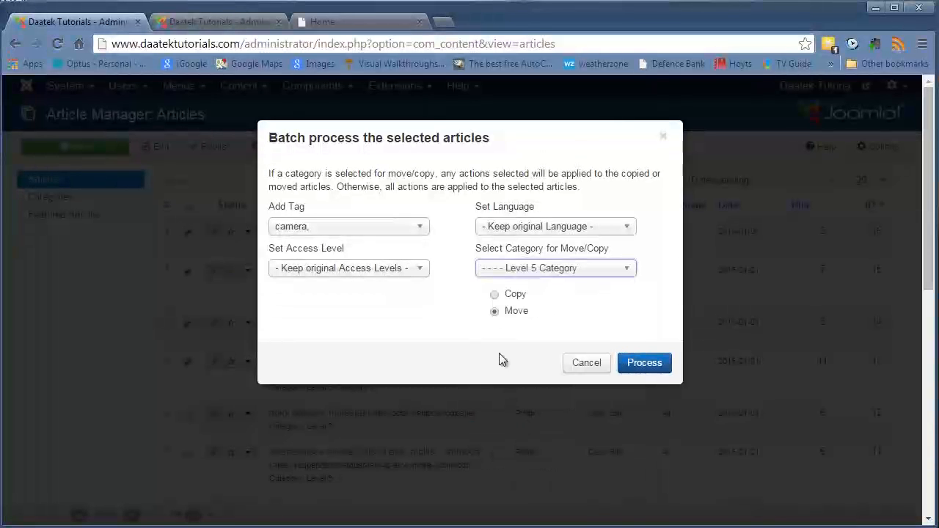
click(499, 296)
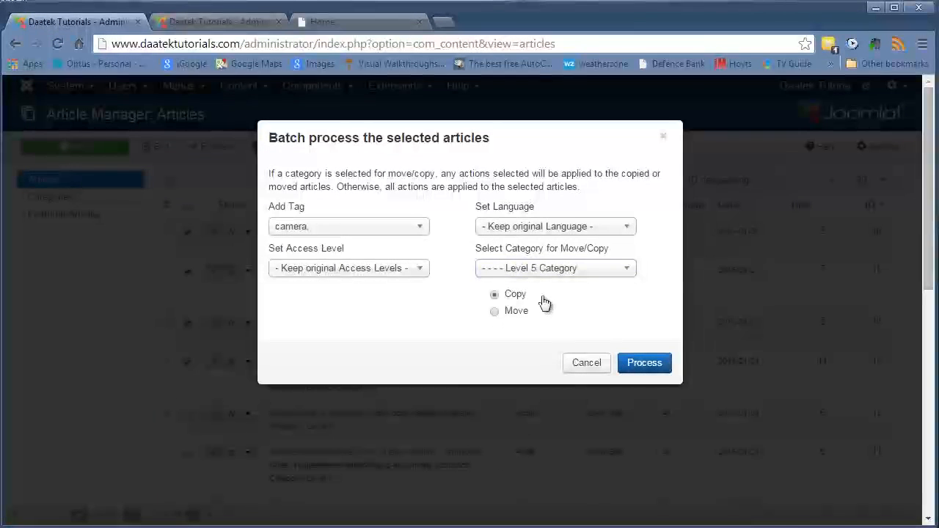
click(498, 314)
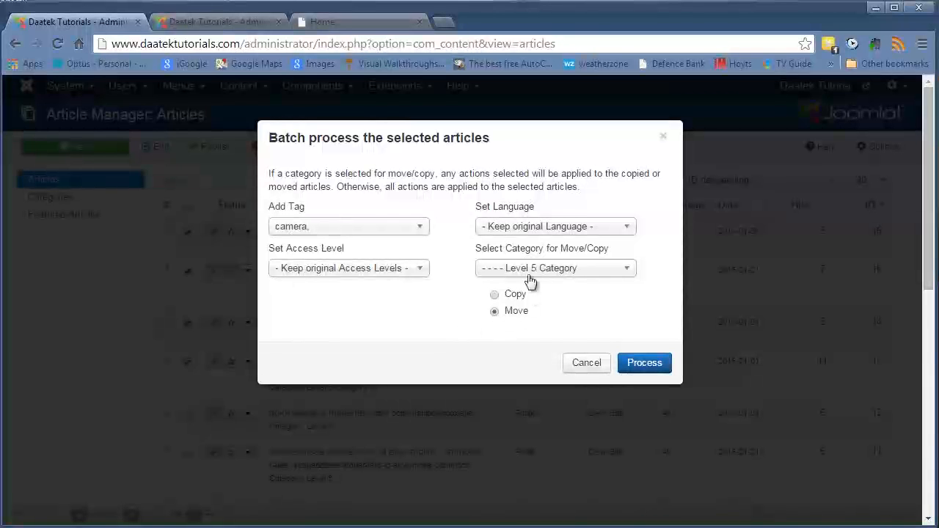
click(644, 364)
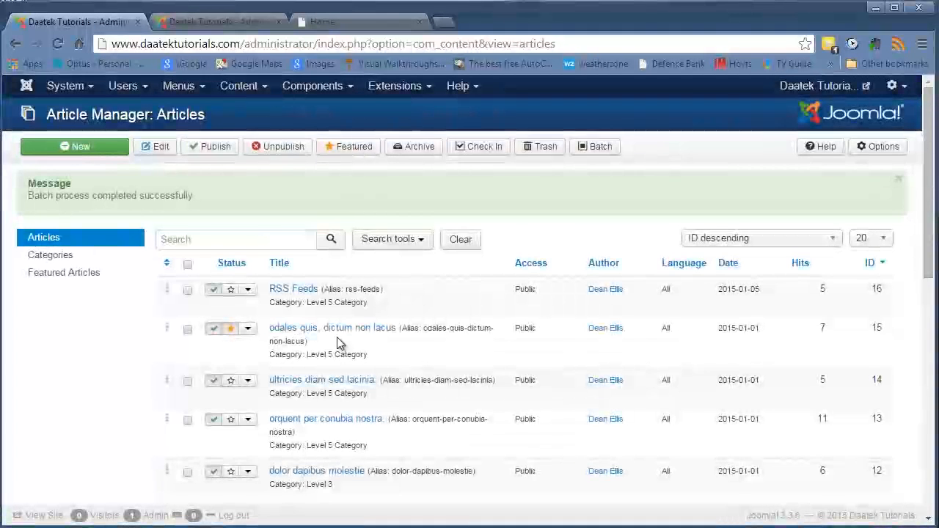
- Check the category and tags of the article "ultricies diam sed lacinia" in its edit screen, and close it without saving
scroll(210, 307, down, 3)
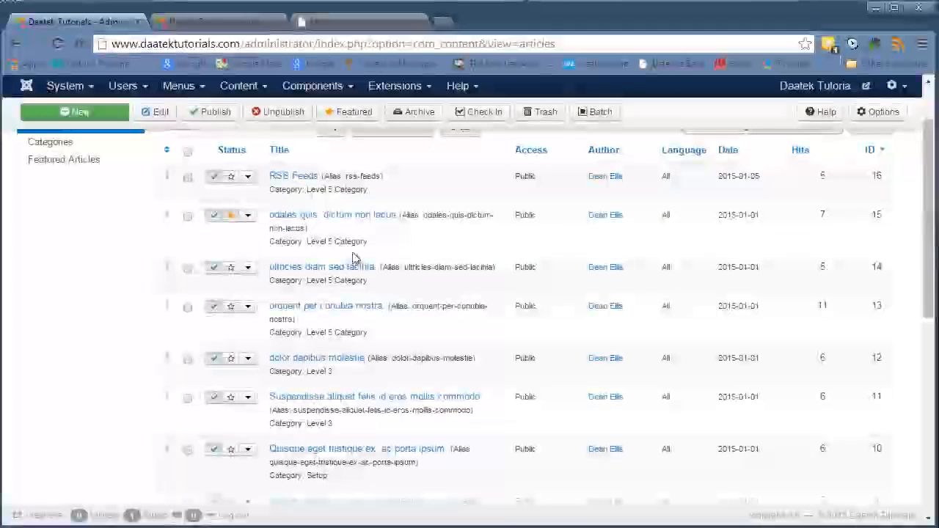
click(303, 267)
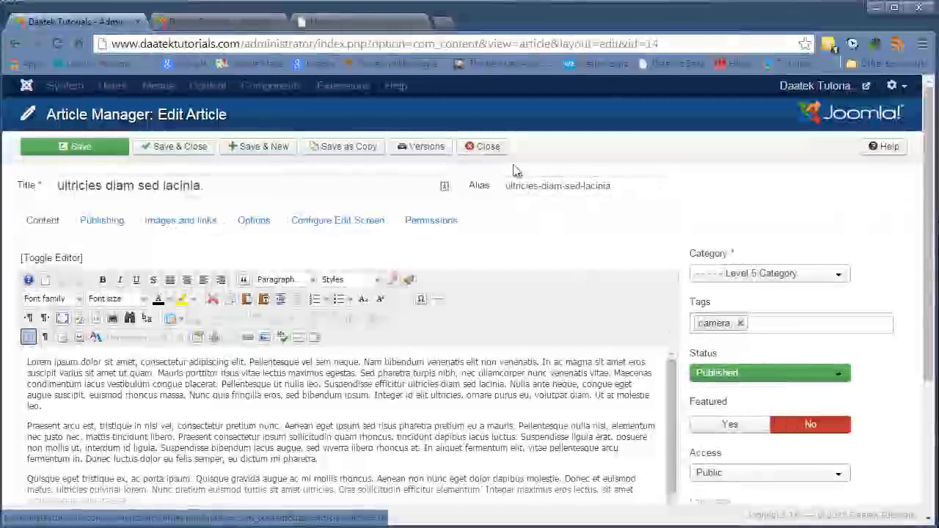
click(487, 149)
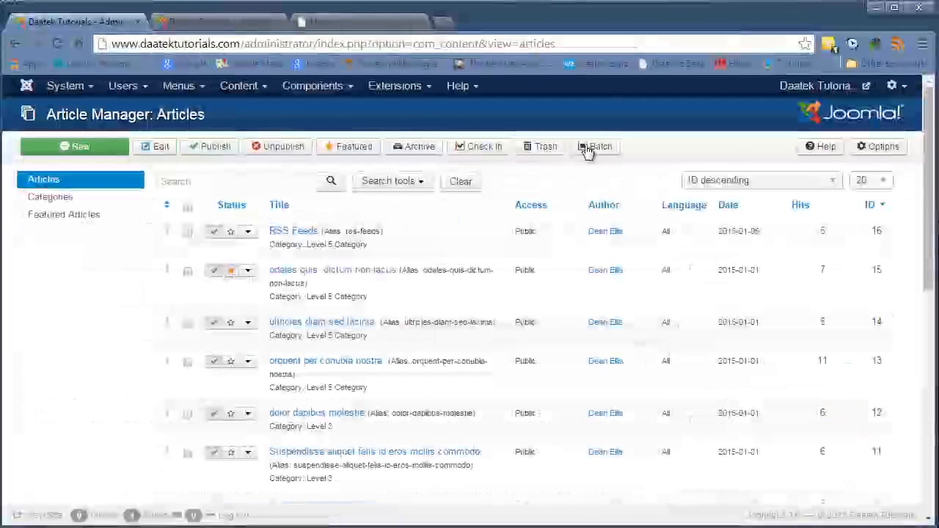
- Look through the Article Manager help page, including its column, batch process, toolbar and filter sections, and close the help window
click(821, 147)
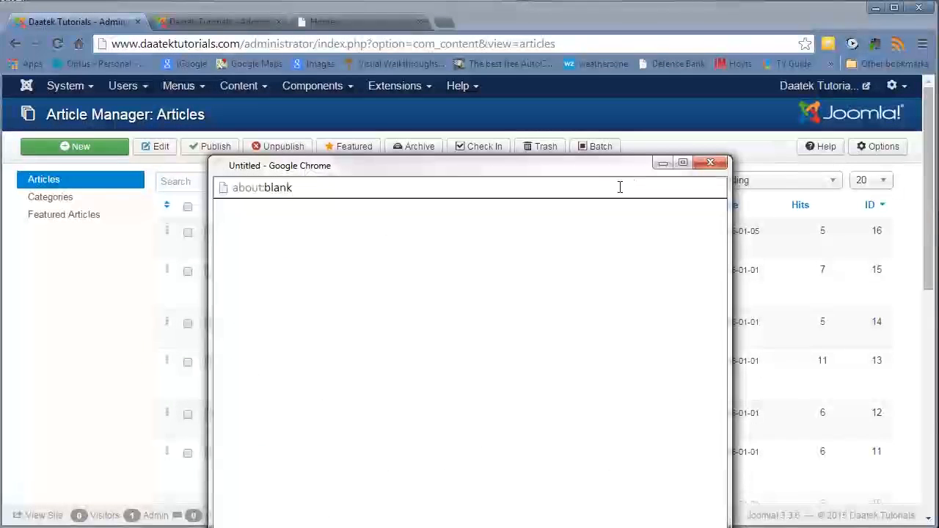
drag(571, 153, 491, 93)
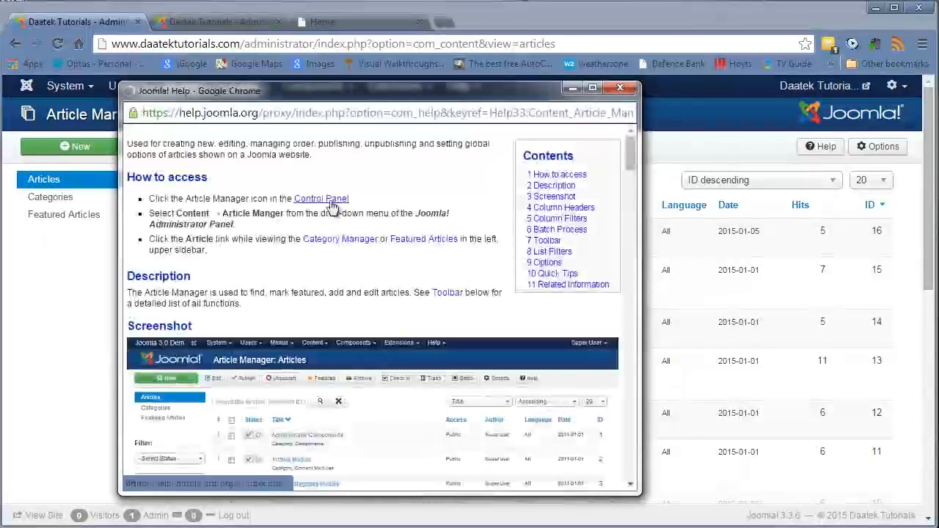
scroll(334, 211, down, 3)
scroll(334, 211, down, 15)
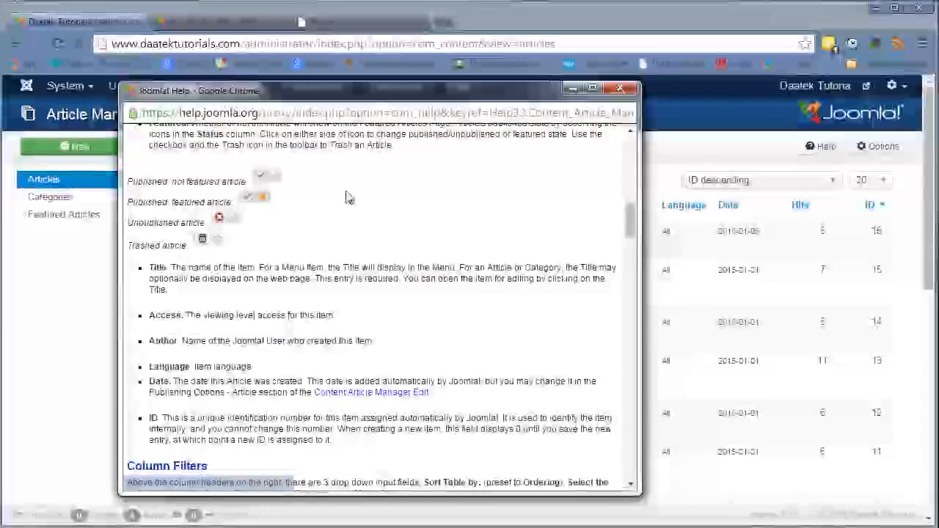
scroll(357, 197, down, 20)
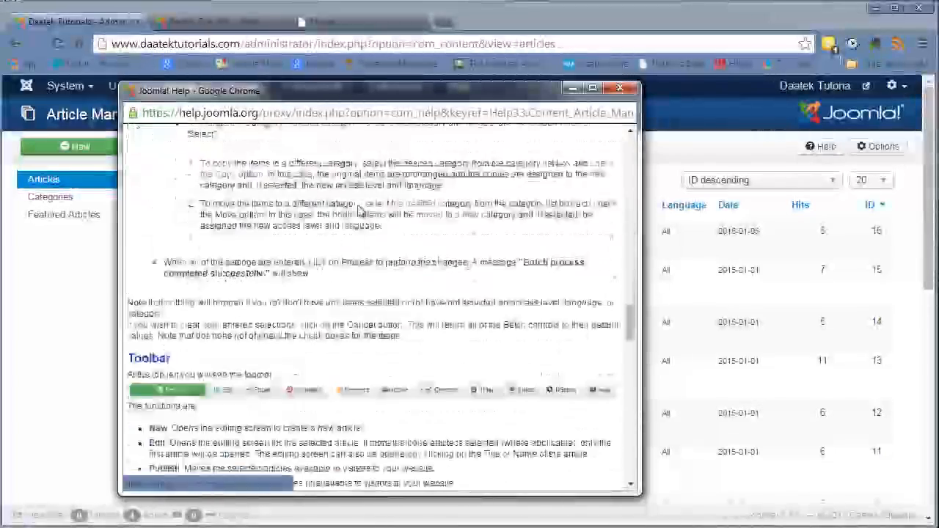
scroll(360, 204, down, 20)
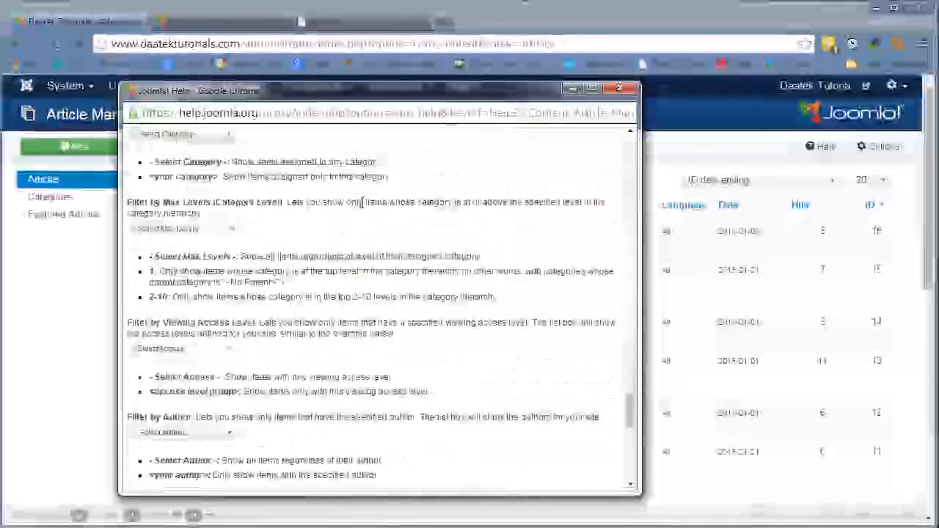
scroll(359, 220, down, 15)
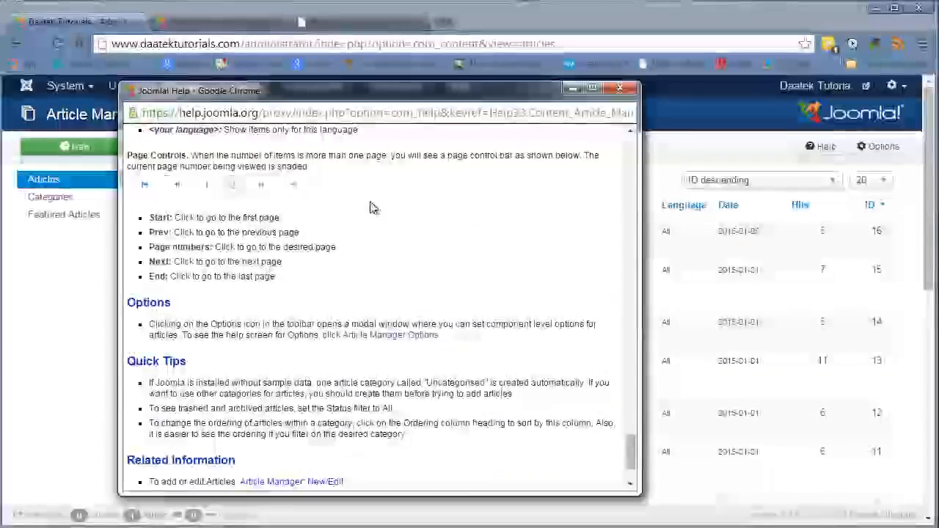
scroll(356, 362, down, 3)
scroll(357, 363, up, 15)
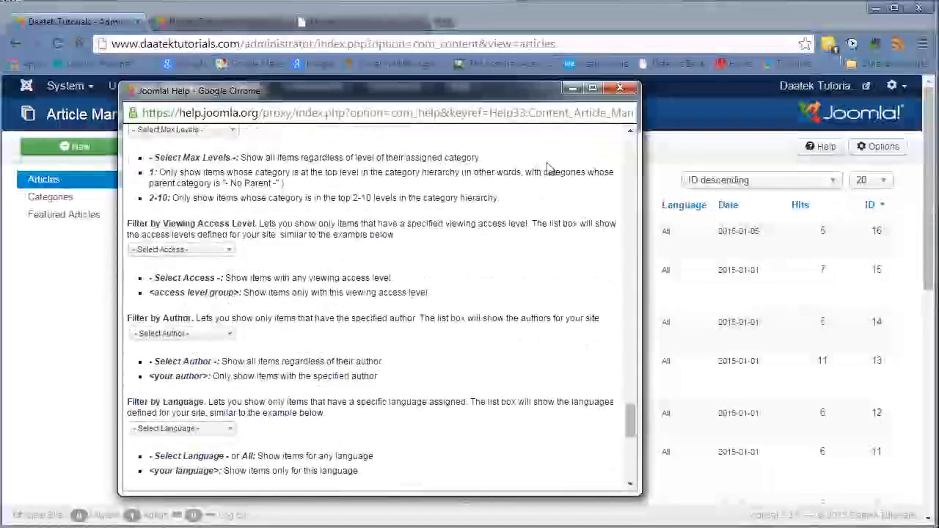
scroll(440, 220, up, 15)
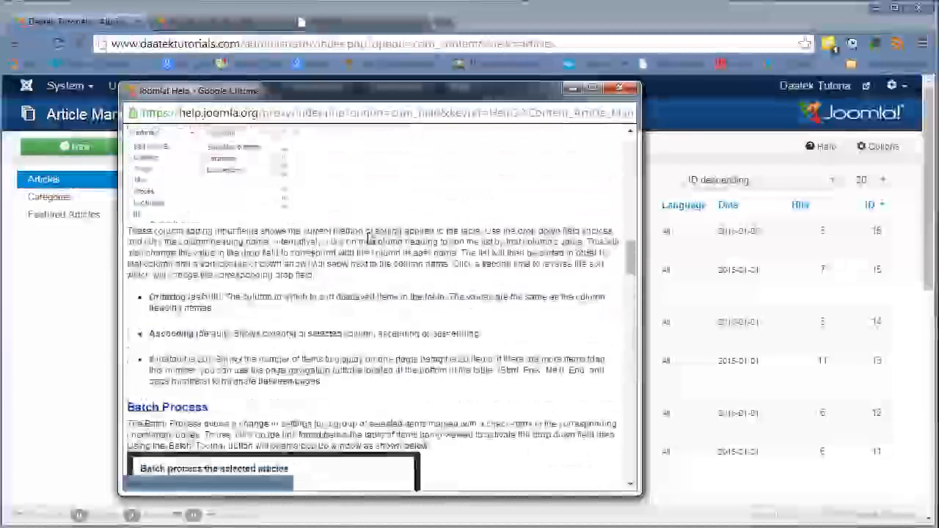
click(620, 88)
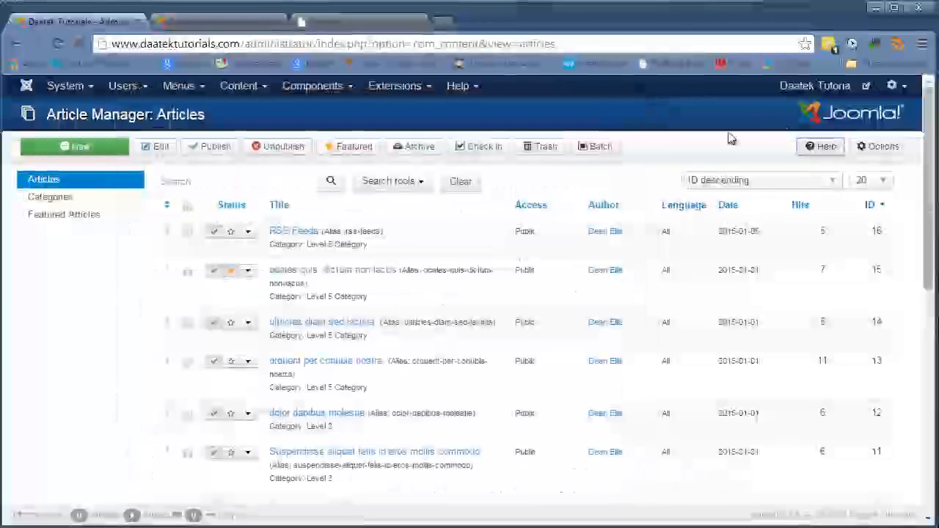